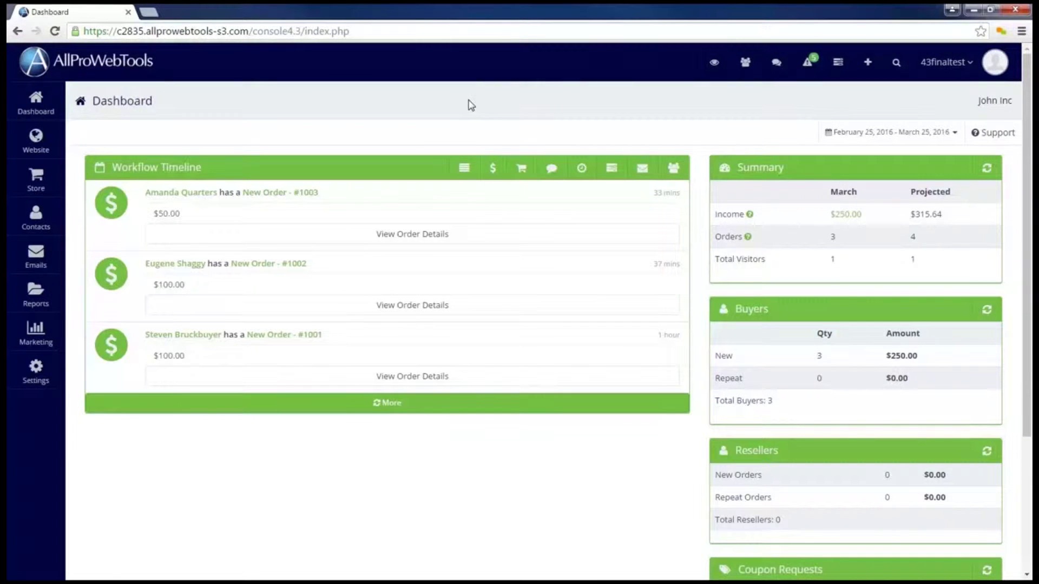
Add the Membership WebTool to the account from the list of available WebTools in the settings.
{"action": "left_click", "coordinate": [49, 379]}
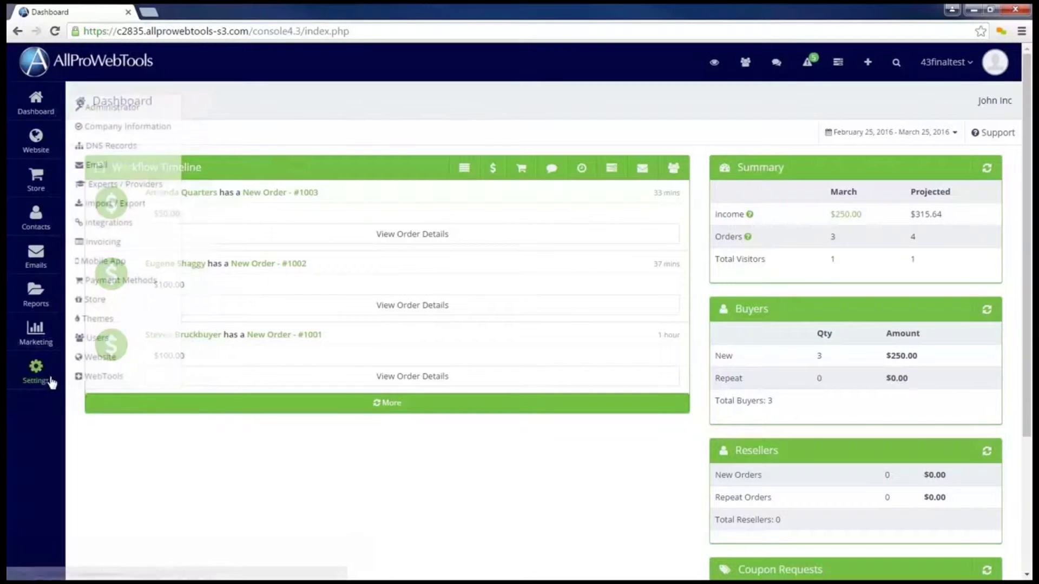
{"action": "left_click", "coordinate": [129, 381]}
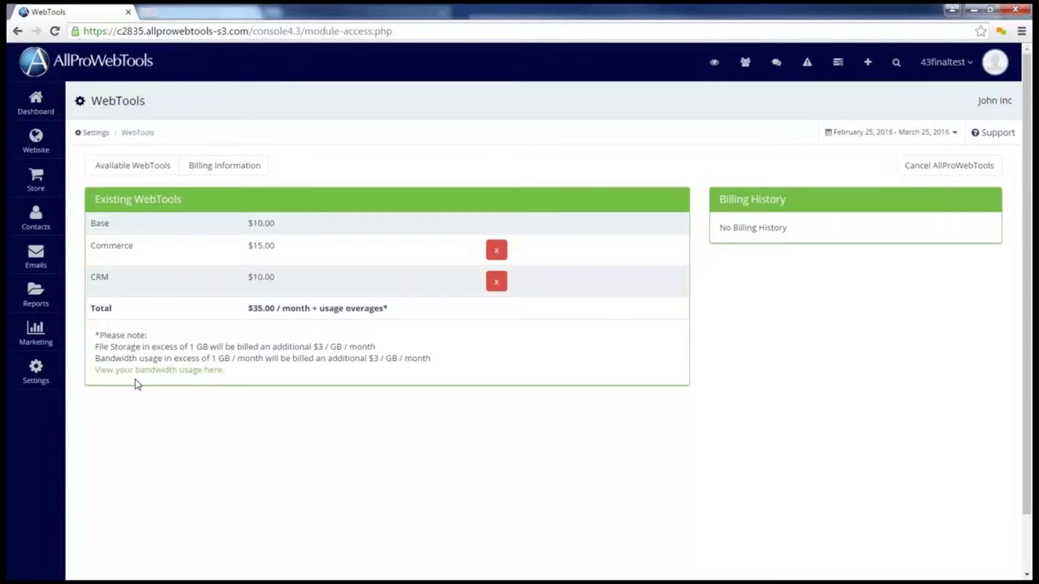
{"action": "left_click", "coordinate": [141, 168]}
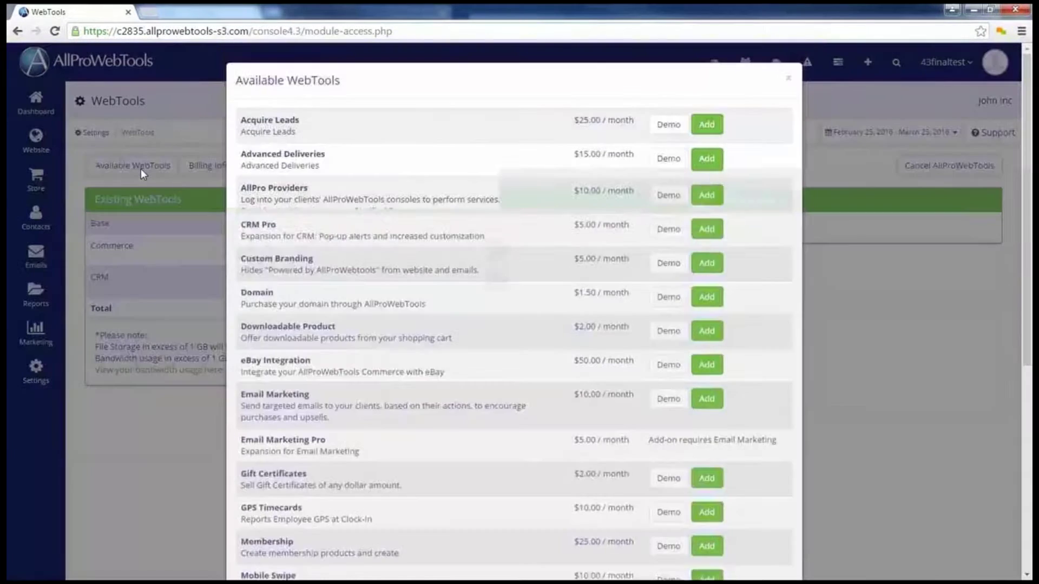
{"action": "scroll", "coordinate": [312, 276], "scroll_direction": "down", "scroll_amount": 4}
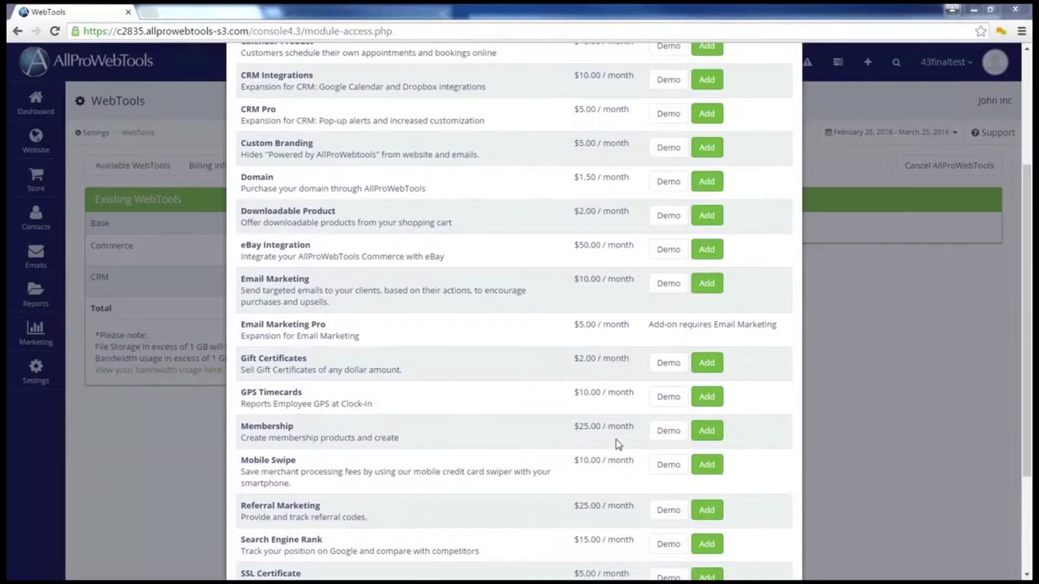
{"action": "left_click", "coordinate": [708, 430]}
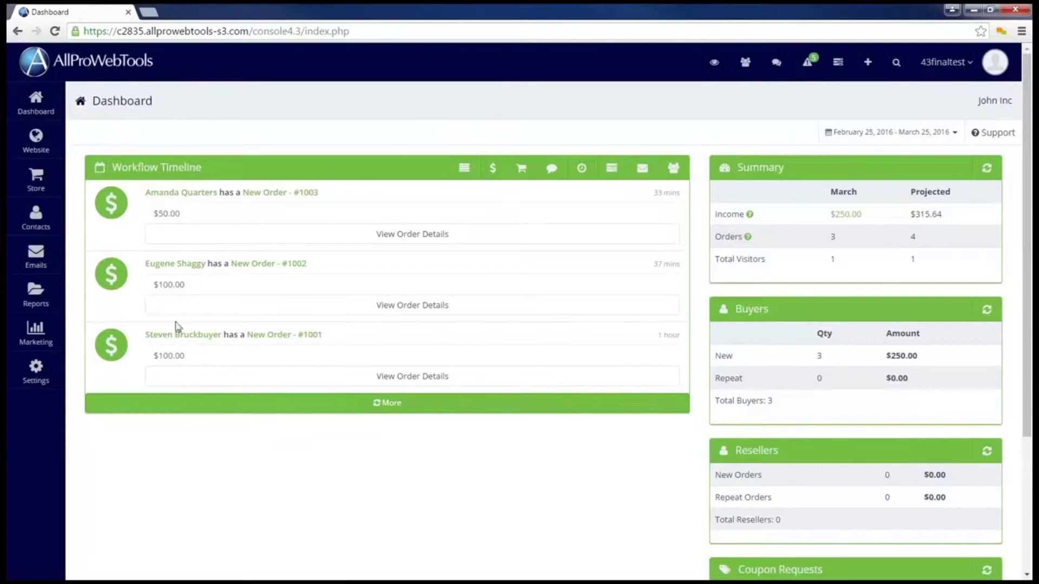
Open the Membership section of the store settings.
{"action": "left_click", "coordinate": [37, 370]}
{"action": "left_click", "coordinate": [108, 301]}
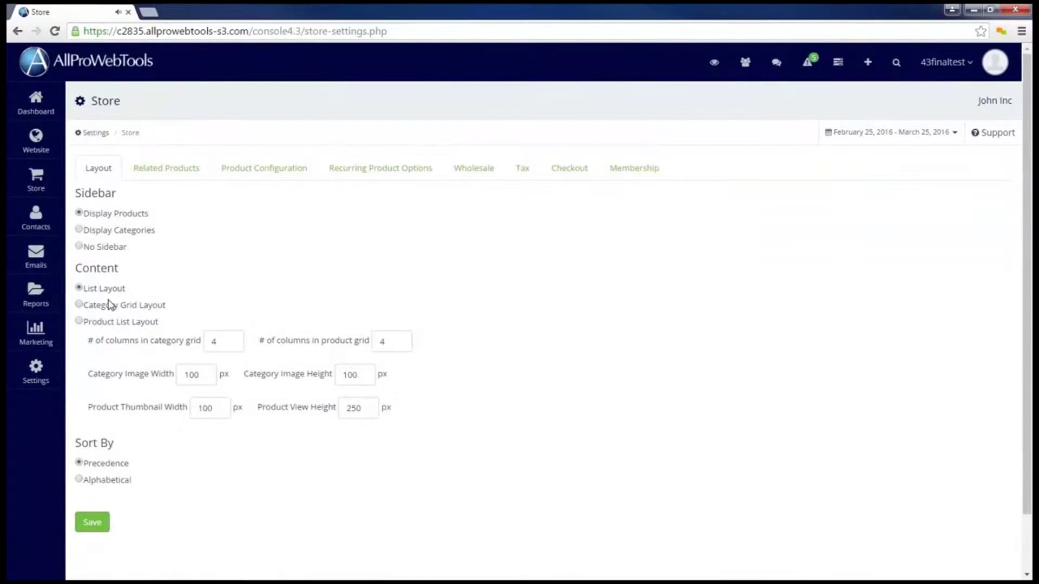
{"action": "left_click", "coordinate": [642, 172]}
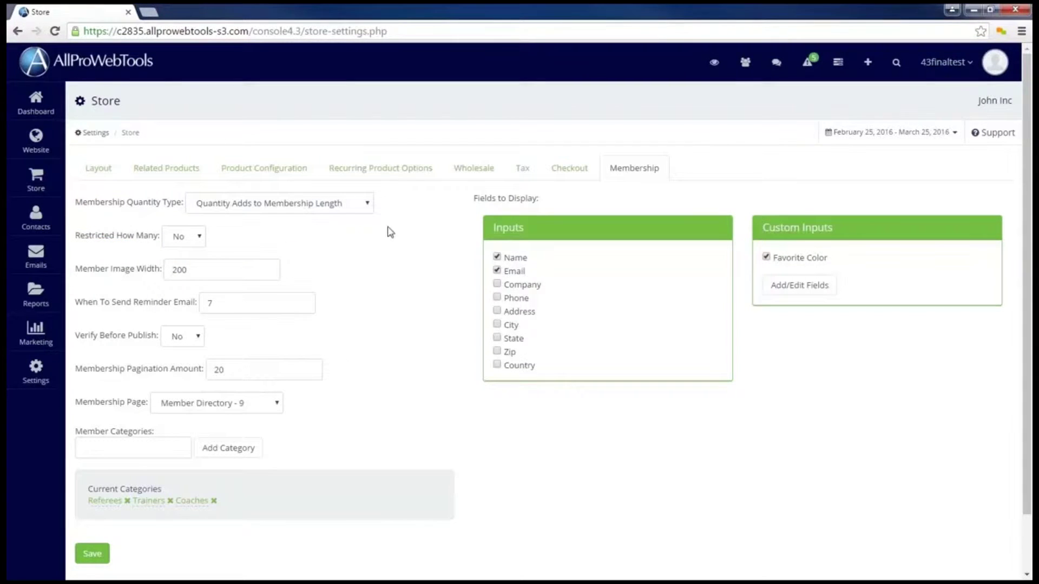
Review the Membership Quantity Type options and keep Restricted How Many set to No.
{"action": "left_click", "coordinate": [361, 204]}
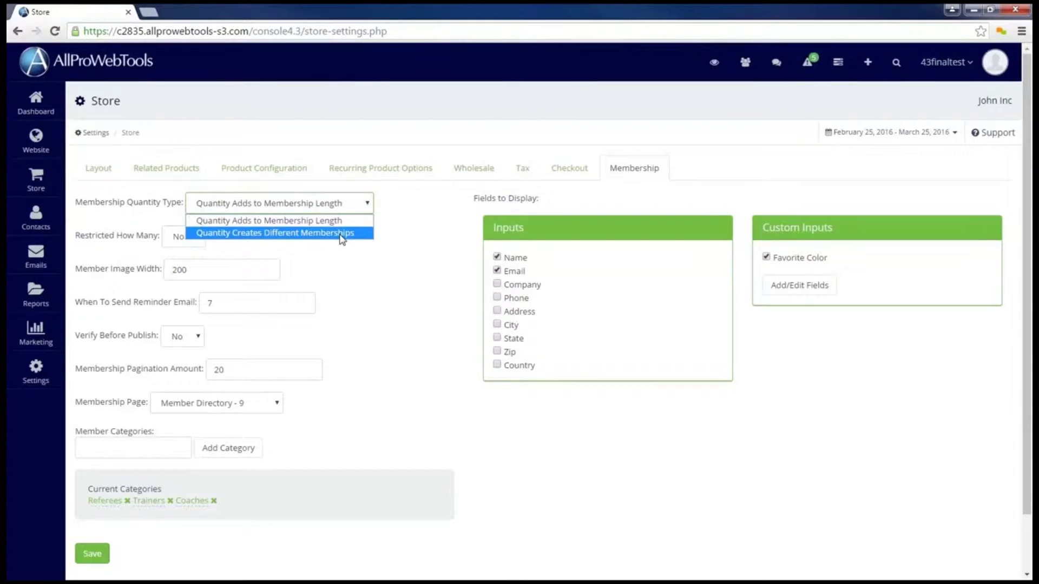
{"action": "left_click", "coordinate": [260, 239]}
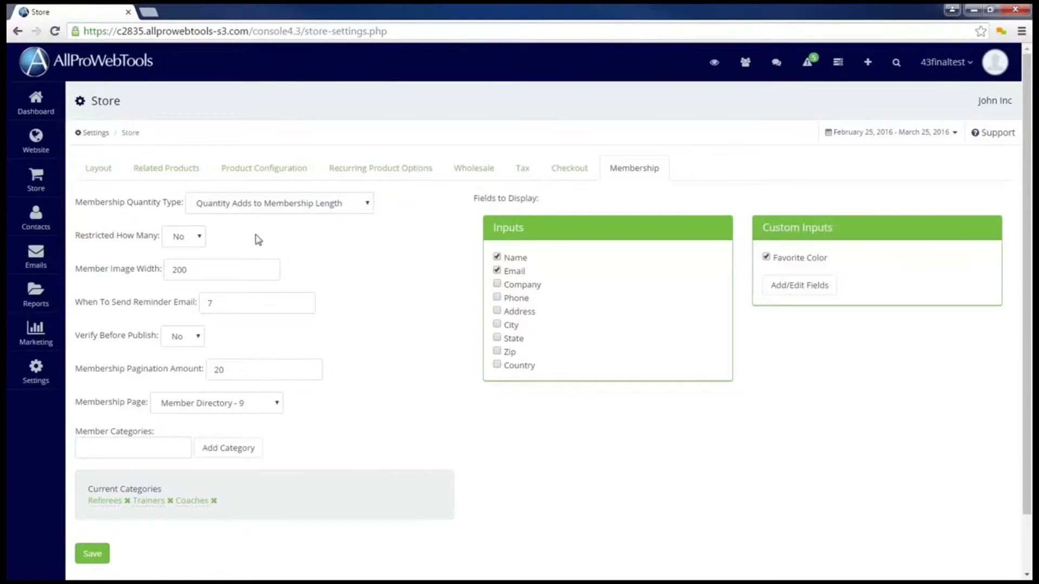
{"action": "left_click", "coordinate": [202, 238]}
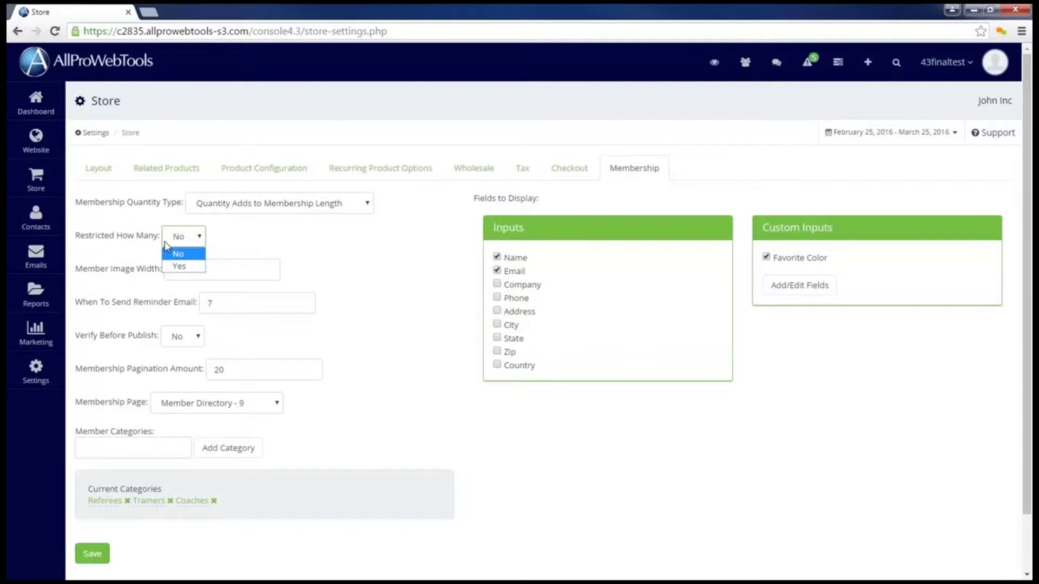
{"action": "left_click", "coordinate": [178, 255]}
{"action": "key", "text": "ctrl+2"}
{"action": "mouse_move", "coordinate": [591, 215]}
{"action": "left_mouse_down"}
{"action": "mouse_move", "coordinate": [551, 267]}
{"action": "mouse_move", "coordinate": [523, 216]}
{"action": "left_mouse_up"}
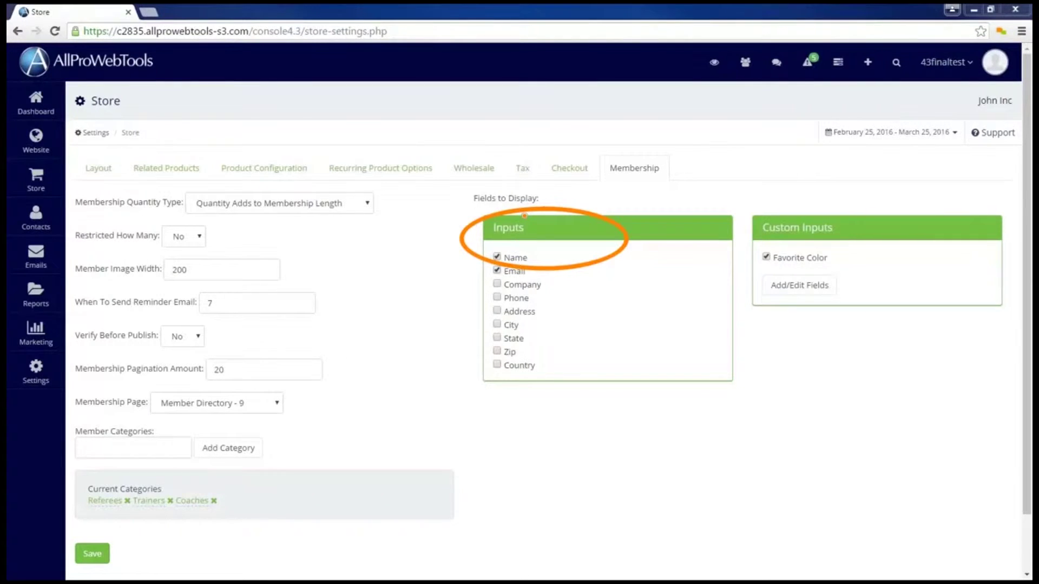
{"action": "key", "text": "e"}
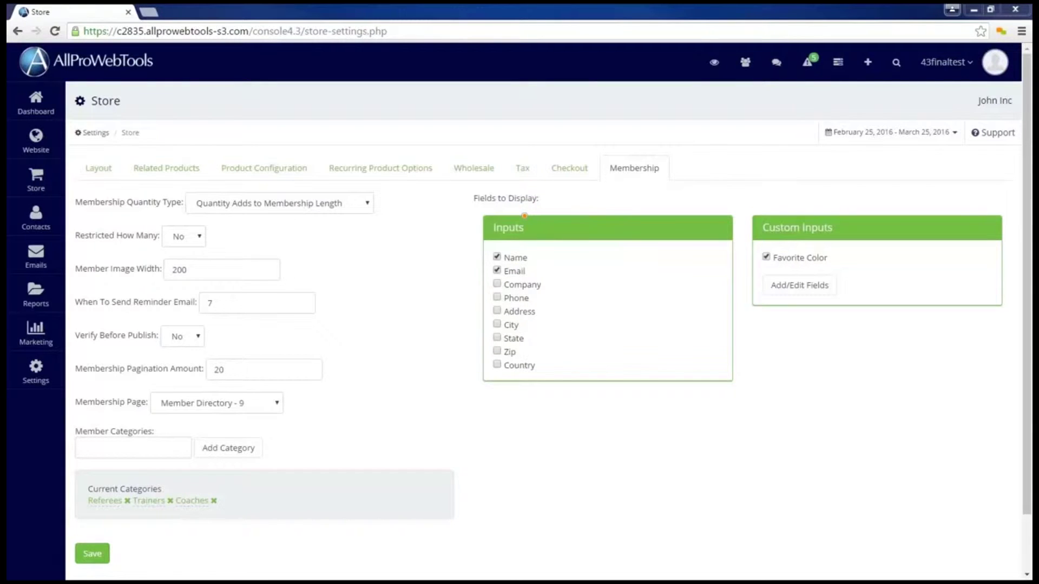
{"action": "mouse_move", "coordinate": [799, 202]}
{"action": "left_mouse_down"}
{"action": "mouse_move", "coordinate": [844, 217]}
{"action": "mouse_move", "coordinate": [753, 195]}
{"action": "left_mouse_up"}
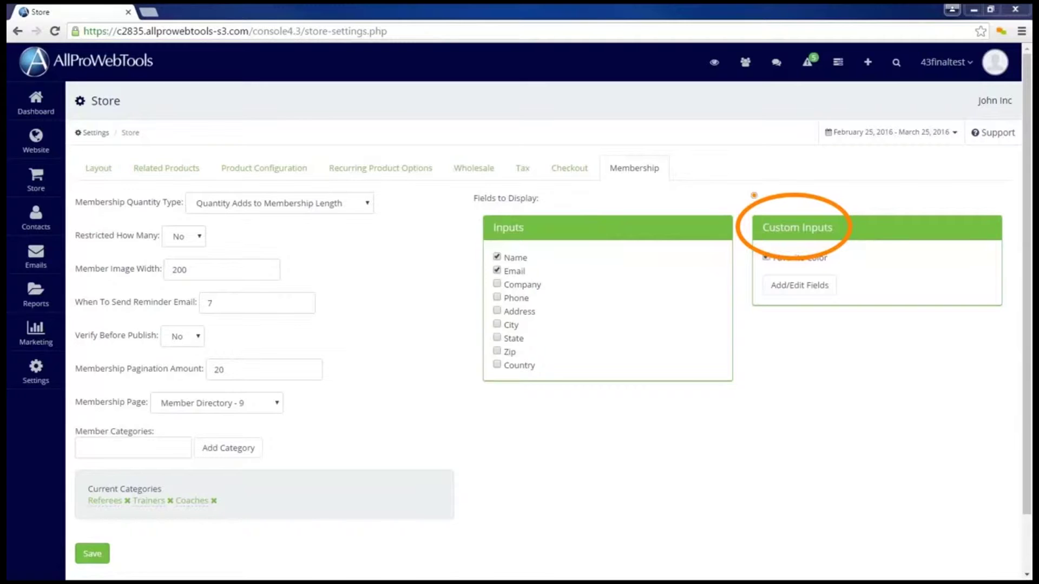
{"action": "key", "text": "e"}
Set Verify Before Publish to Yes in the membership settings.
{"action": "left_click", "coordinate": [239, 274]}
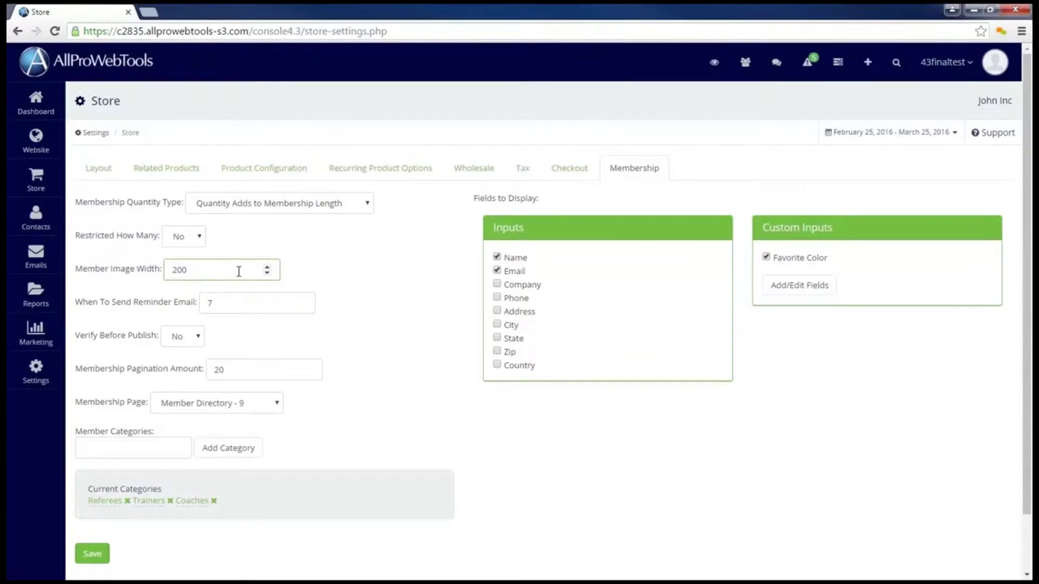
{"action": "left_click", "coordinate": [238, 304]}
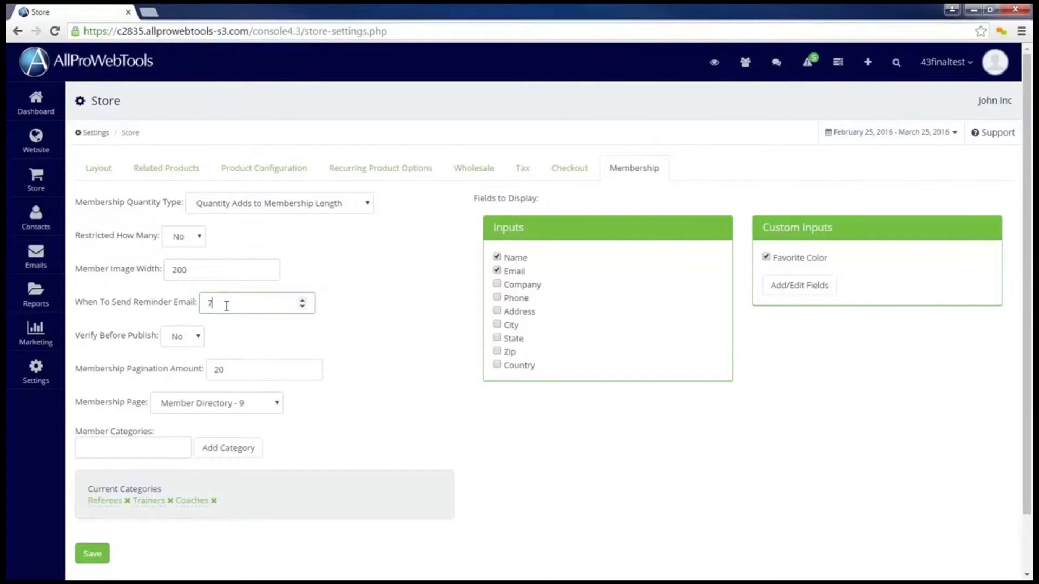
{"action": "left_click", "coordinate": [199, 338]}
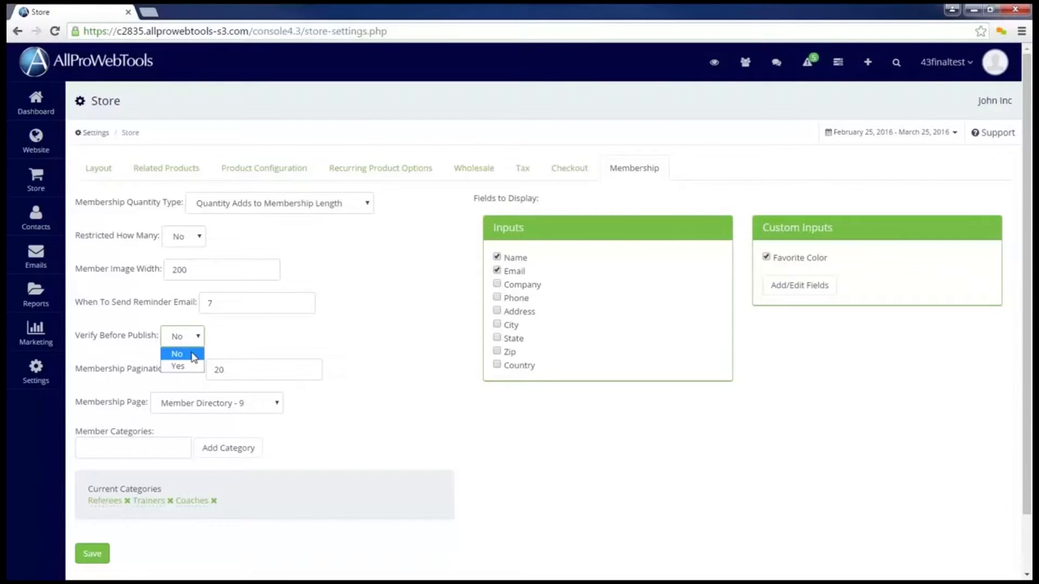
{"action": "left_click", "coordinate": [194, 366]}
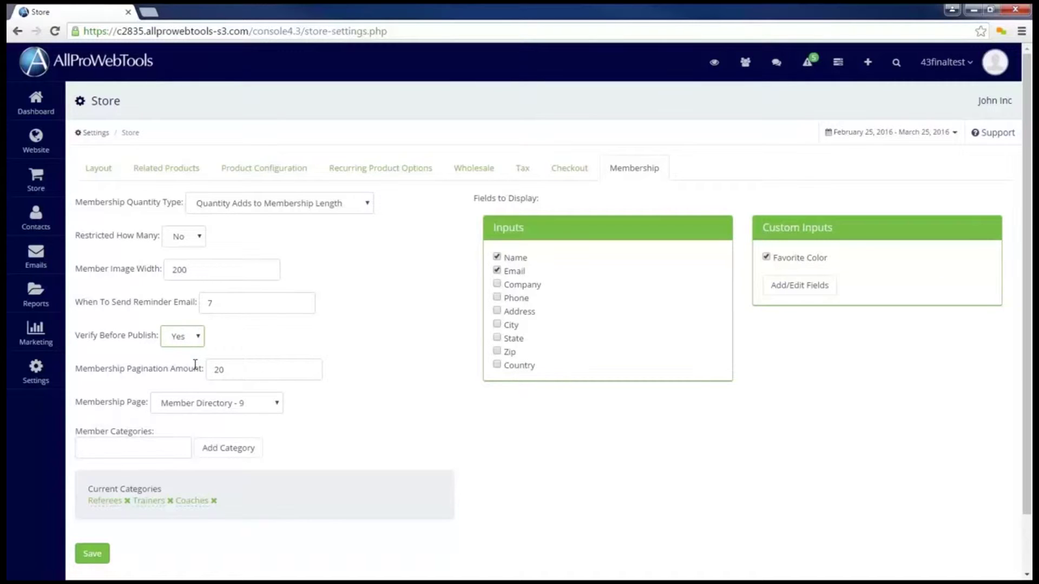
{"action": "left_click", "coordinate": [236, 332]}
Search for the buyer by first name and open their contact record.
{"action": "left_click", "coordinate": [897, 63]}
{"action": "type", "text": "steven"}
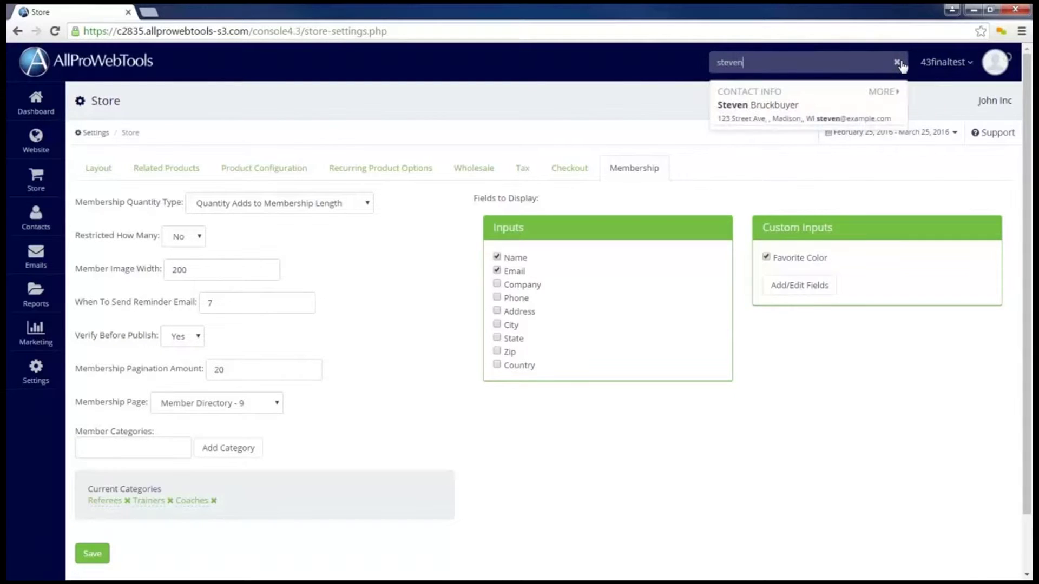
{"action": "left_click", "coordinate": [773, 106]}
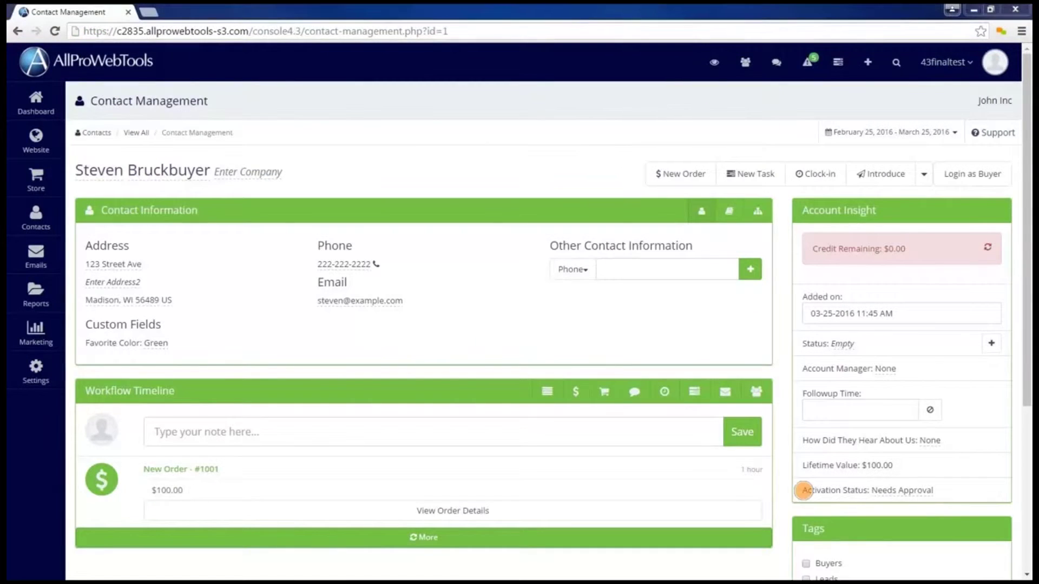
{"action": "left_click_drag", "start_coordinate": [803, 491], "coordinate": [936, 490]}
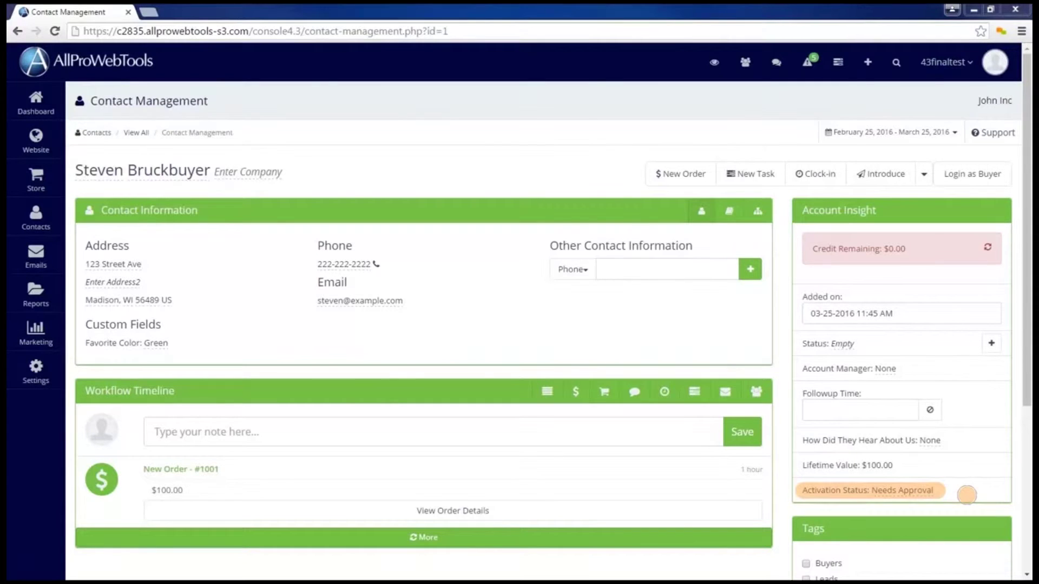
{"action": "key", "text": "Escape"}
Set the contact's Activation Status to Active.
{"action": "left_click", "coordinate": [924, 492]}
{"action": "left_click", "coordinate": [860, 504]}
{"action": "left_click", "coordinate": [847, 524]}
{"action": "left_click", "coordinate": [896, 505]}
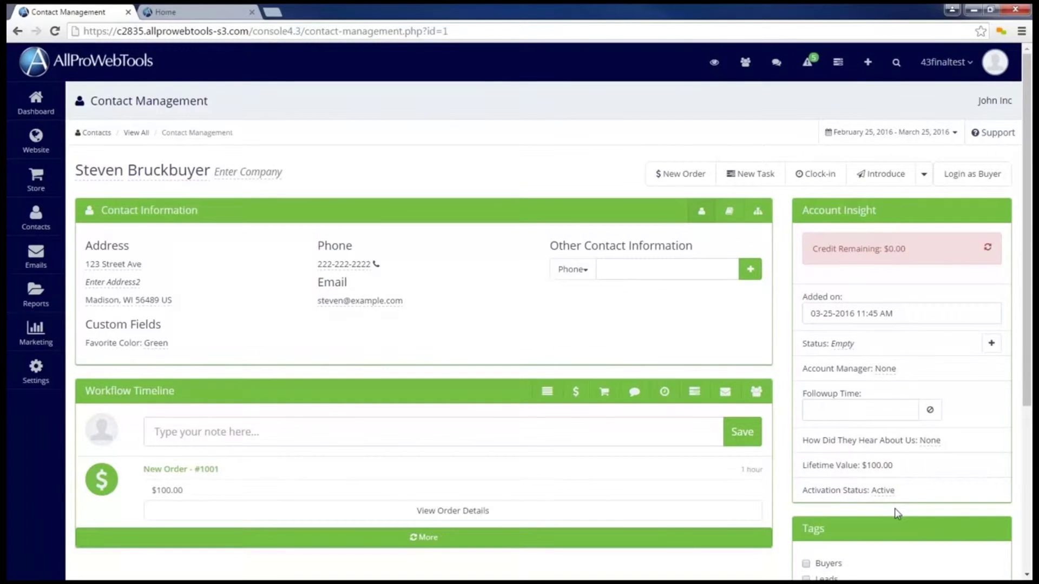
Return to the store's Membership settings and select Member Directory - 9 as the Membership Page.
{"action": "left_click", "coordinate": [36, 369]}
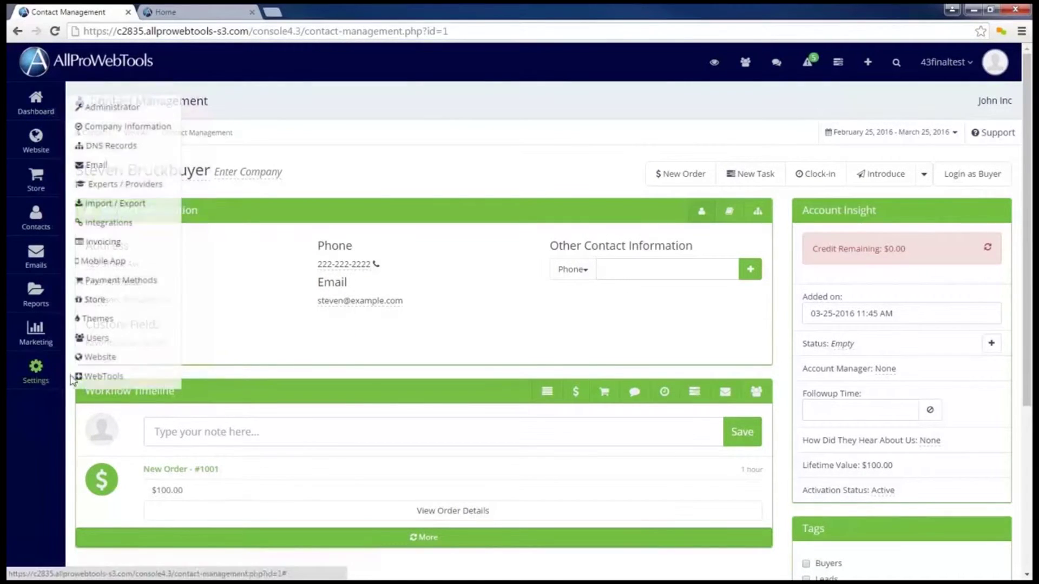
{"action": "left_click", "coordinate": [108, 299]}
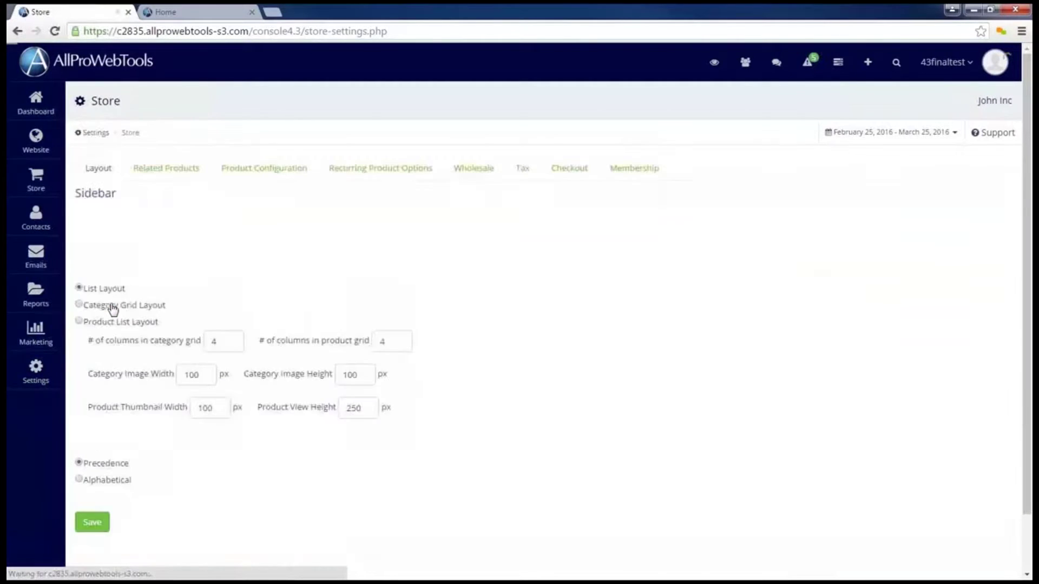
{"action": "left_click", "coordinate": [629, 168]}
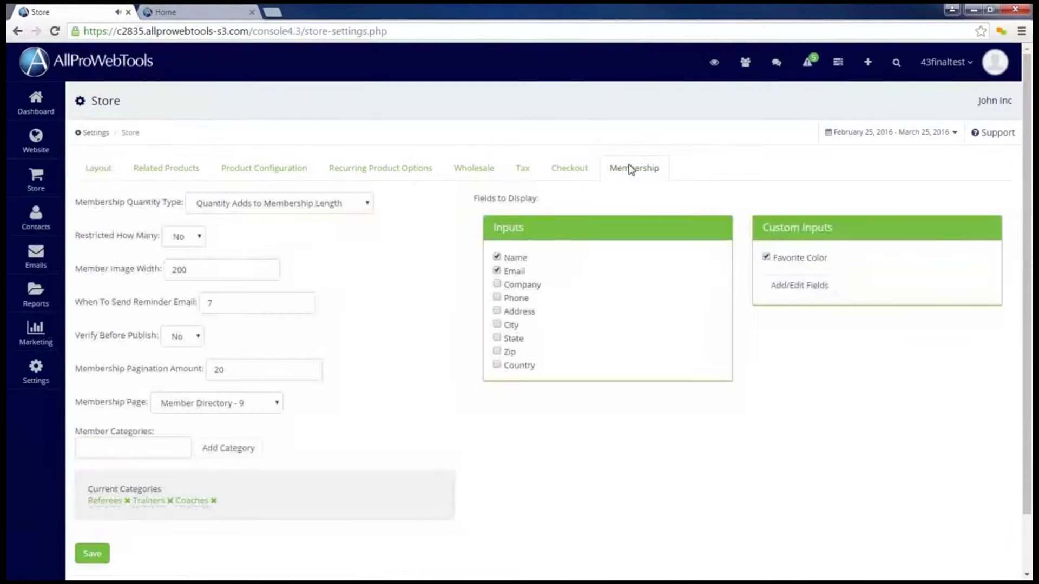
{"action": "left_click", "coordinate": [298, 372]}
{"action": "left_click", "coordinate": [269, 403]}
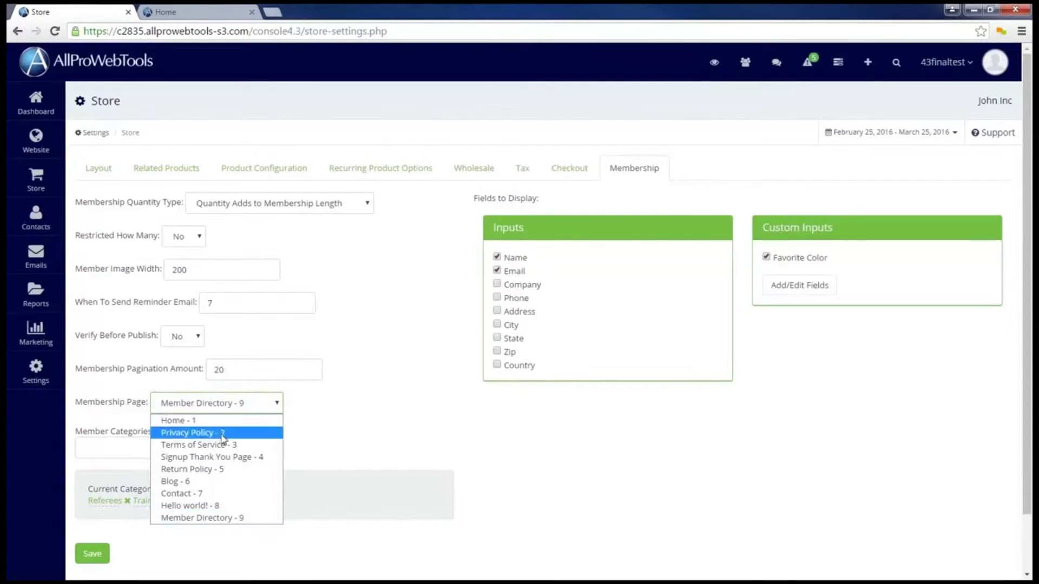
{"action": "left_click", "coordinate": [223, 520]}
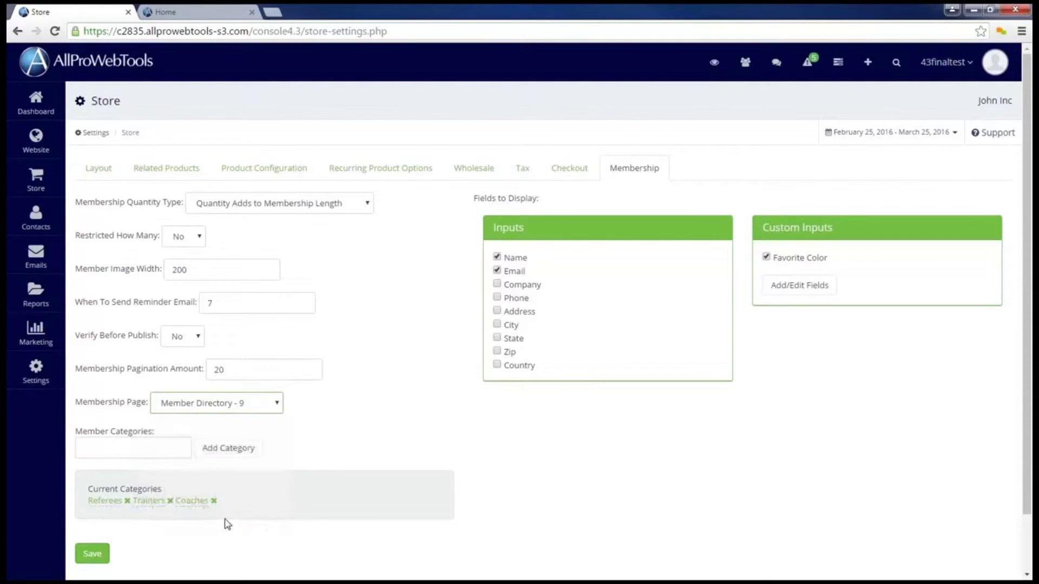
{"action": "key", "text": "ctrl+2"}
{"action": "mouse_move", "coordinate": [265, 419]}
{"action": "left_mouse_down"}
{"action": "mouse_move", "coordinate": [60, 419]}
{"action": "mouse_move", "coordinate": [366, 495]}
{"action": "mouse_move", "coordinate": [209, 405]}
{"action": "left_mouse_up"}
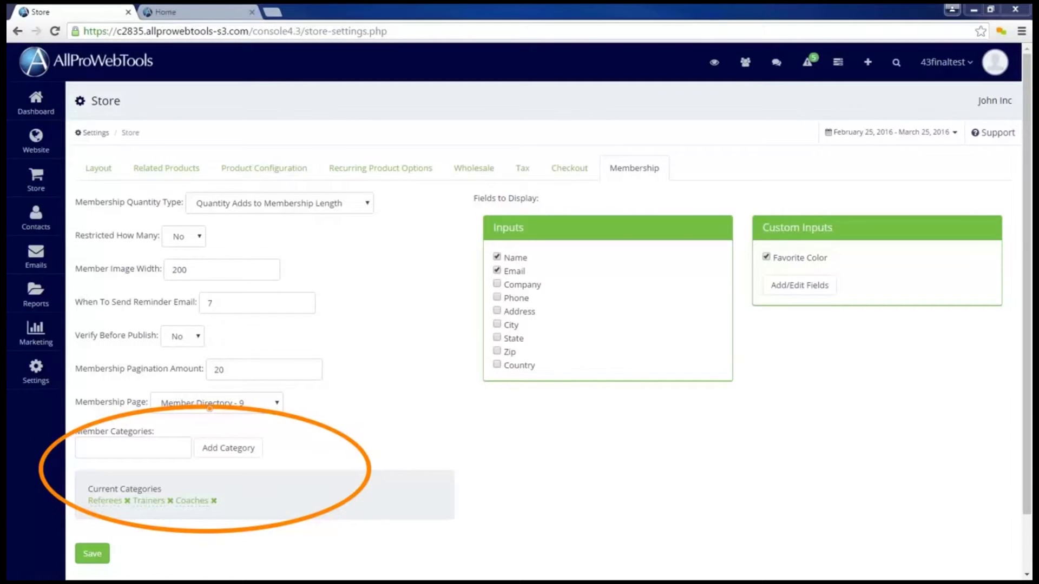
Add a member category named Atheltesss and try out editing its name inline.
{"action": "left_click", "coordinate": [167, 451]}
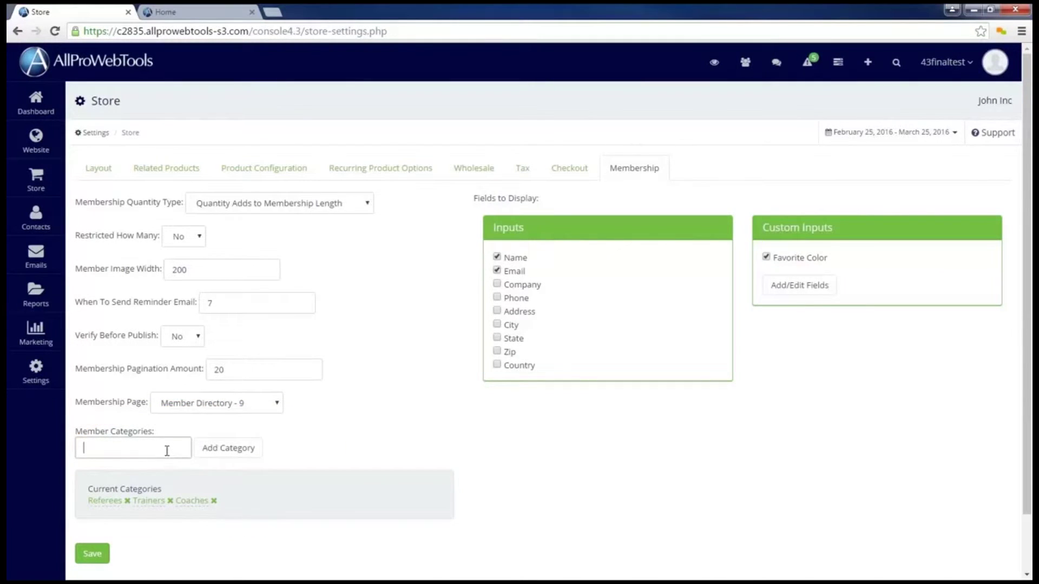
{"action": "type", "text": "At"}
{"action": "type", "text": "tesss"}
{"action": "left_click", "coordinate": [233, 454]}
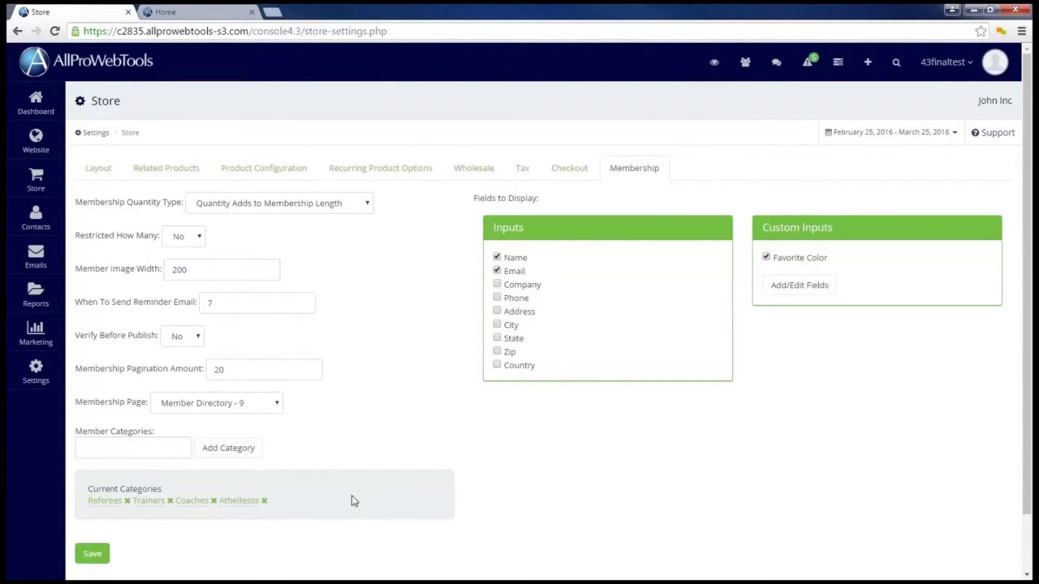
{"action": "left_click", "coordinate": [239, 500]}
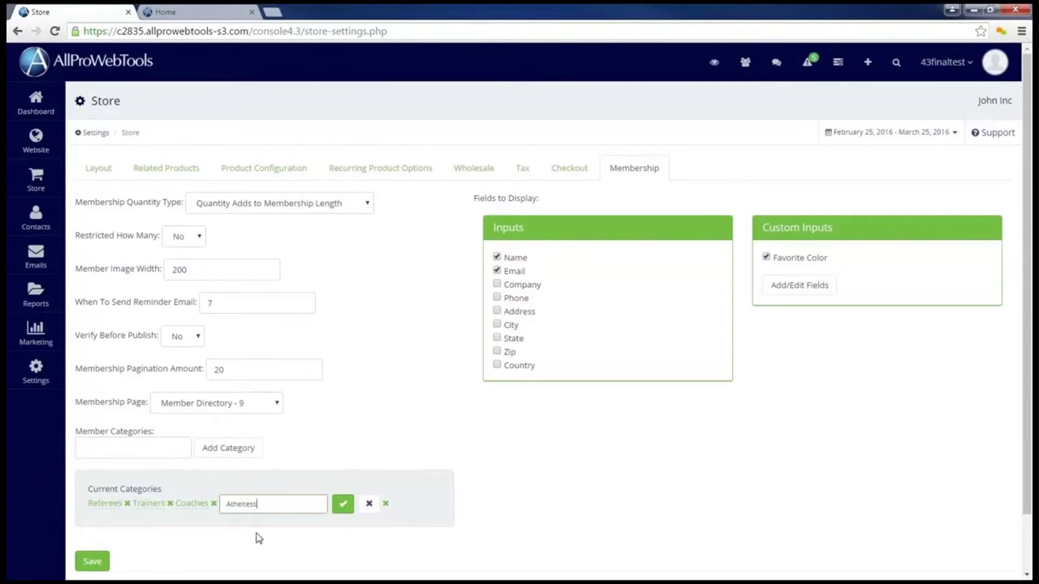
{"action": "left_click", "coordinate": [343, 505]}
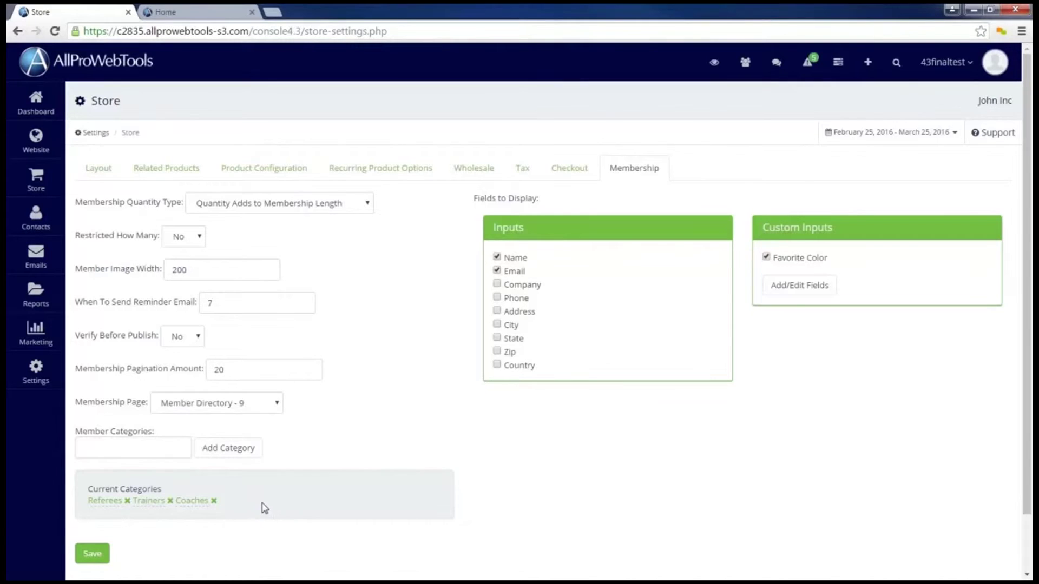
Save the store's membership settings.
{"action": "left_click", "coordinate": [99, 556]}
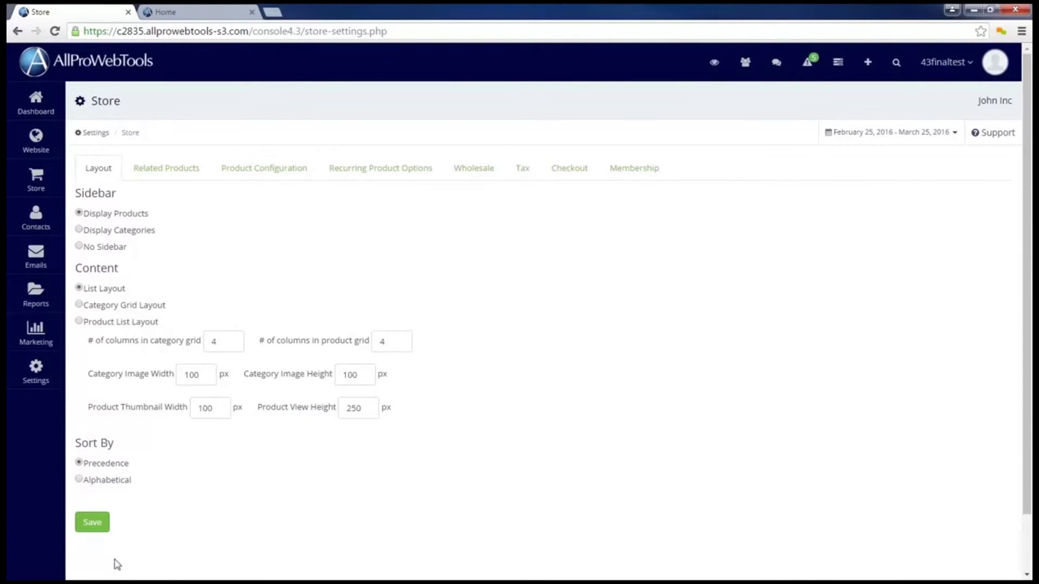
Start a new webpage and name it Member Directory.
{"action": "left_click", "coordinate": [867, 63]}
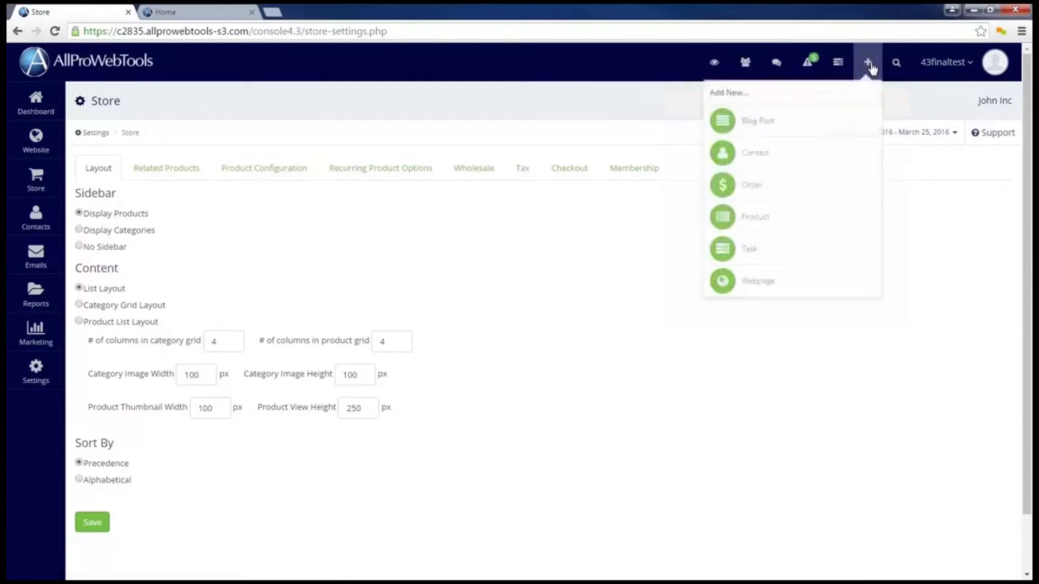
{"action": "left_click", "coordinate": [751, 280]}
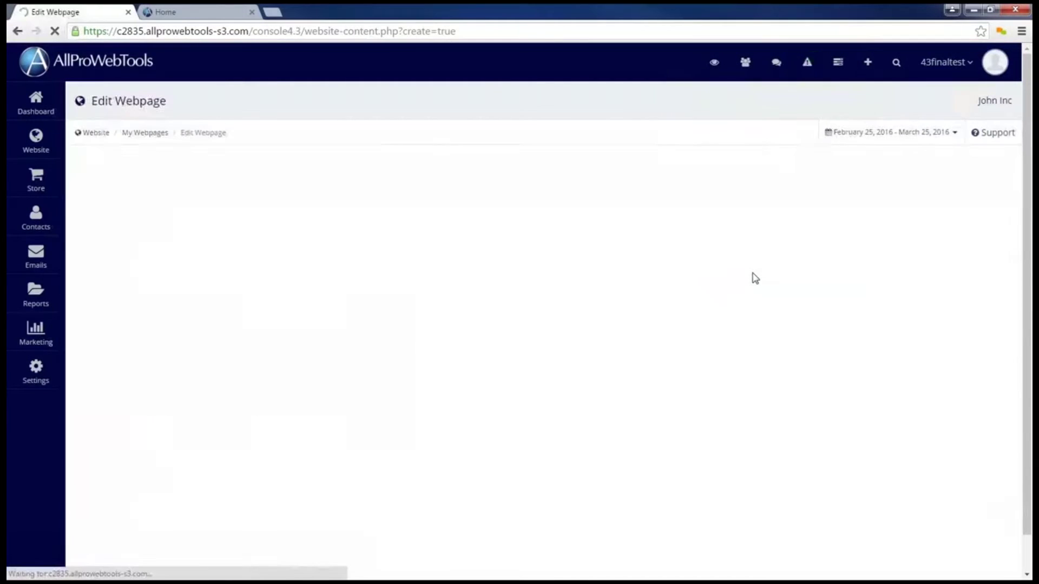
{"action": "left_click", "coordinate": [247, 238]}
{"action": "type", "text": "Member Directory"}
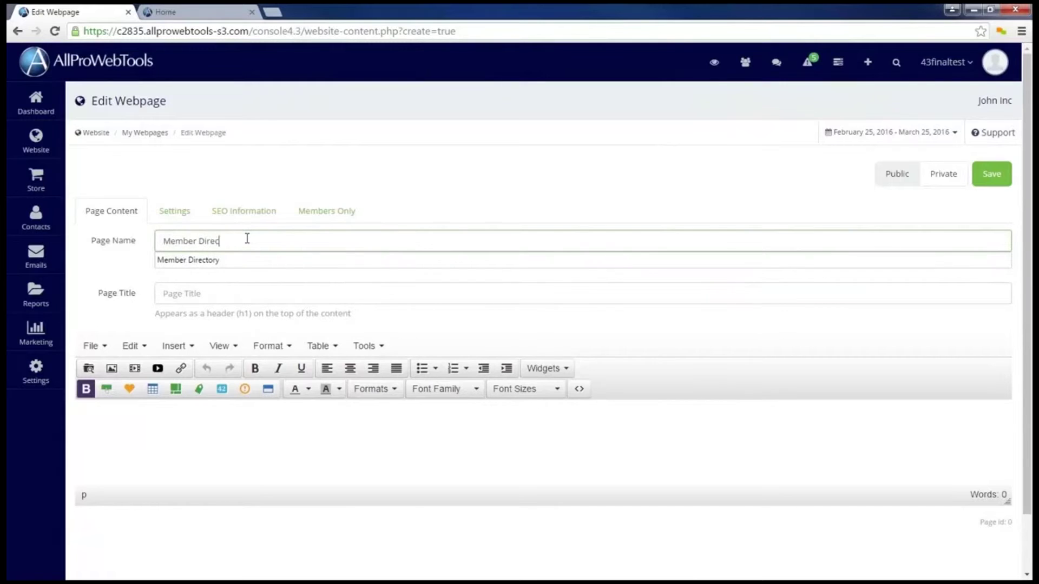
Confirm the page name Member Directory, set its Menubar option to Show with Navigation Precedence None, and return to the page content.
{"action": "left_click", "coordinate": [255, 280]}
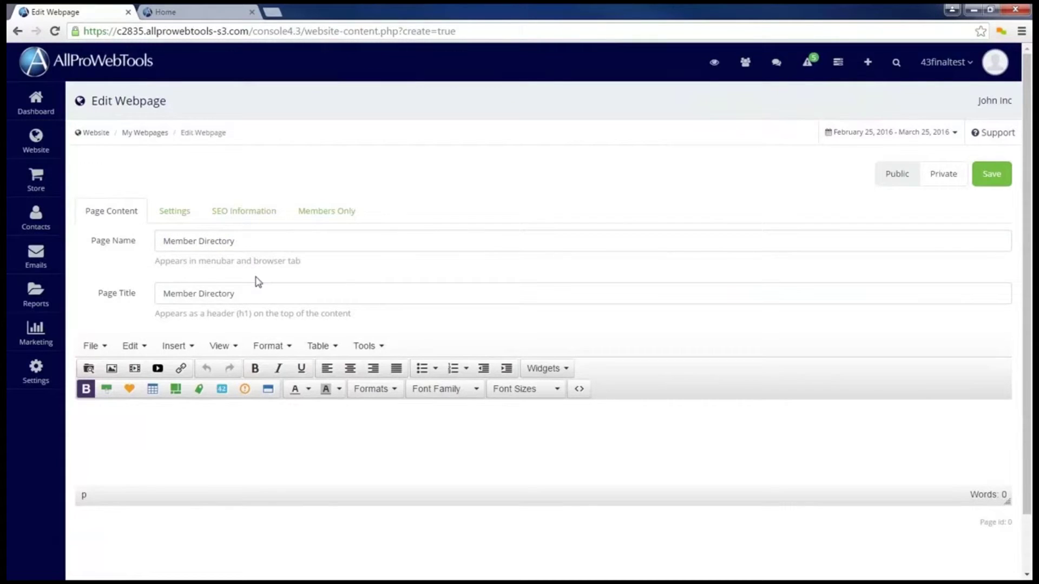
{"action": "left_click", "coordinate": [179, 211]}
{"action": "left_click", "coordinate": [288, 252]}
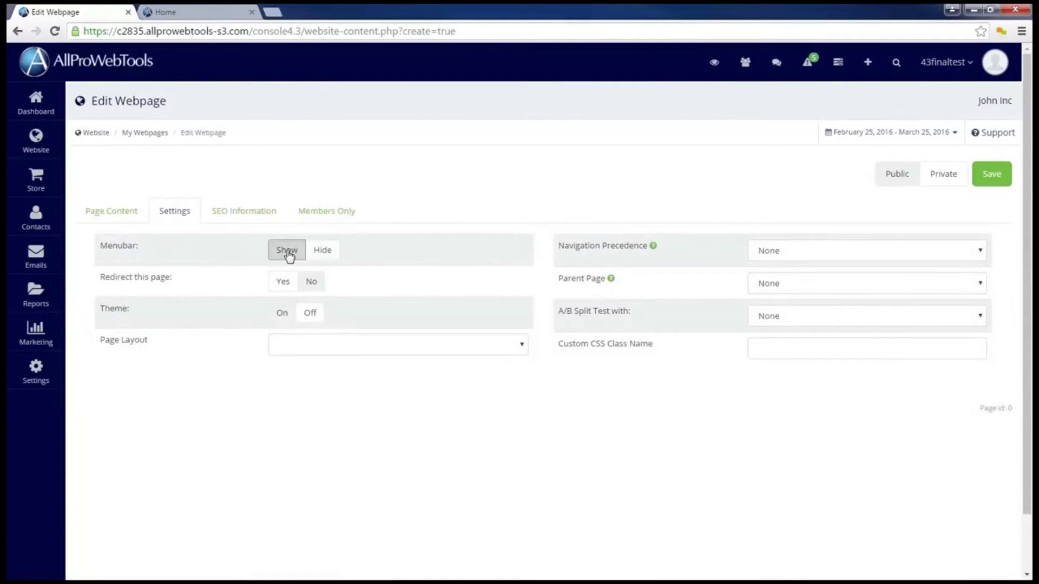
{"action": "left_click", "coordinate": [758, 251]}
{"action": "left_click", "coordinate": [767, 305]}
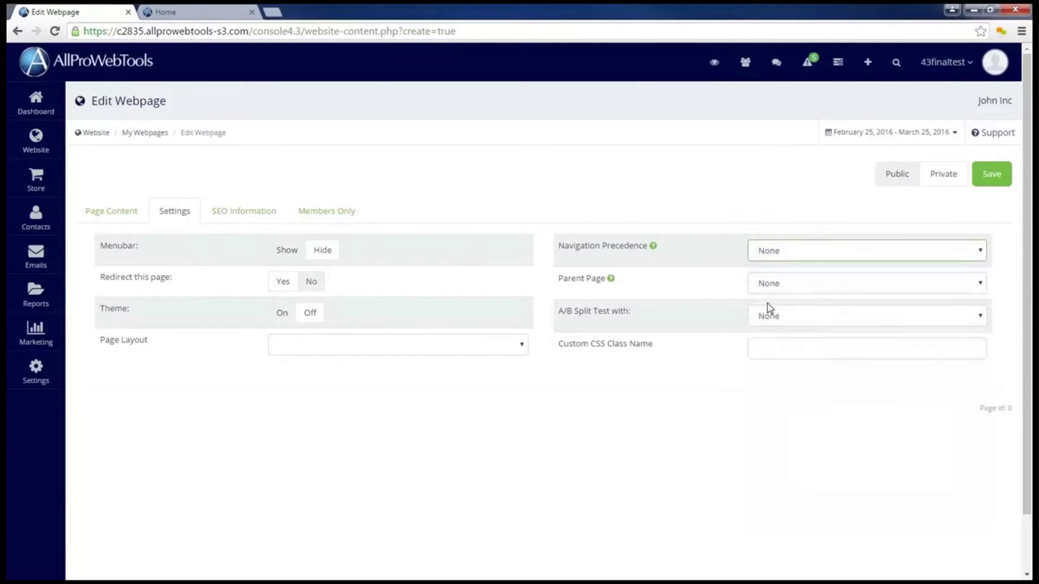
{"action": "left_click", "coordinate": [115, 211]}
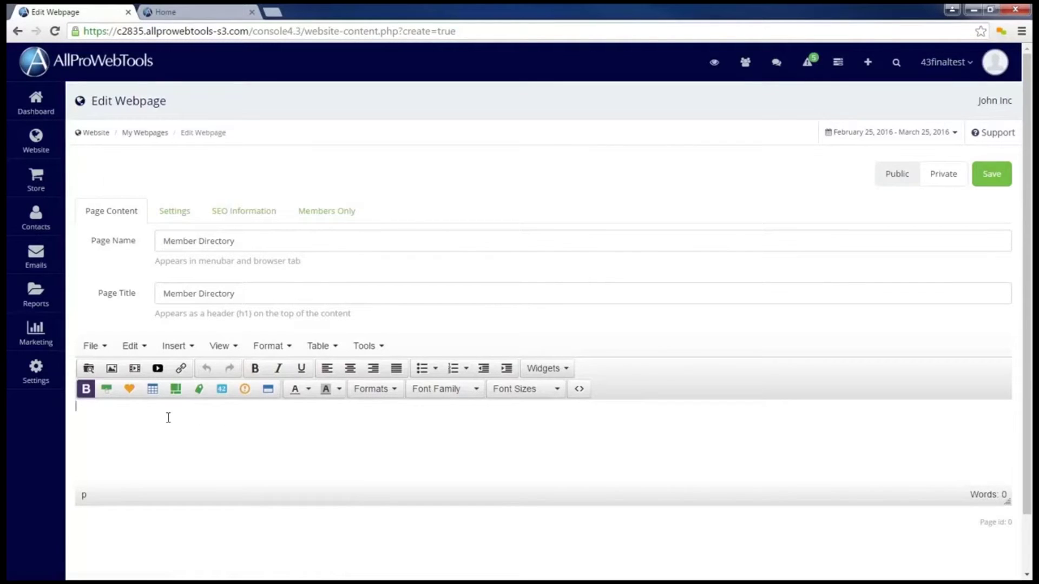
Insert the Member Directory widget into the empty page body.
{"action": "left_click", "coordinate": [565, 368]}
{"action": "scroll", "coordinate": [567, 325], "scroll_direction": "down", "scroll_amount": 3}
{"action": "scroll", "coordinate": [567, 324], "scroll_direction": "down", "scroll_amount": 5}
{"action": "left_click", "coordinate": [560, 345]}
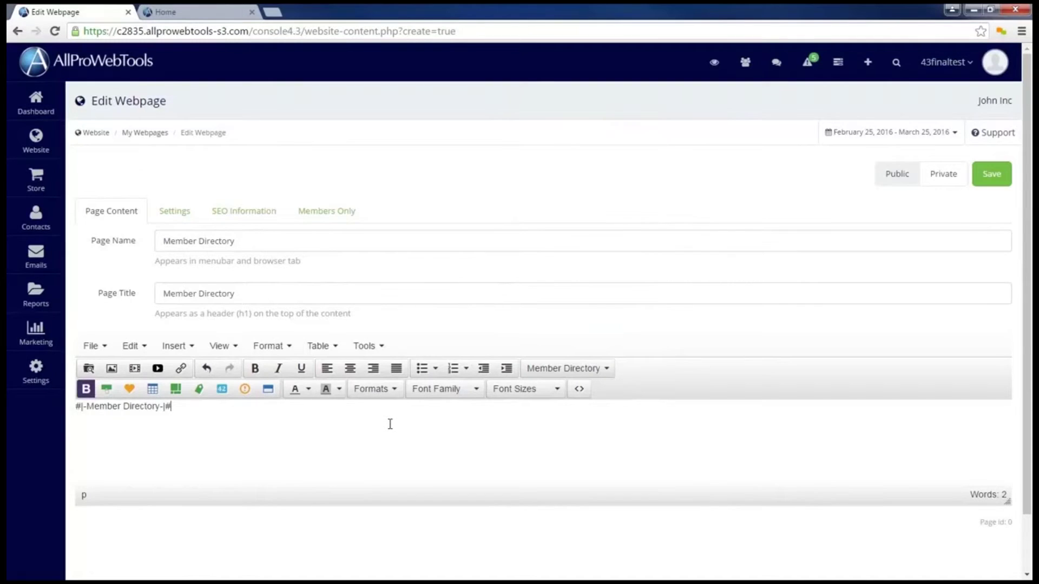
Look up the Member Sidebar widget and delete the Member Directory widget code from the page body.
{"action": "left_click", "coordinate": [598, 368]}
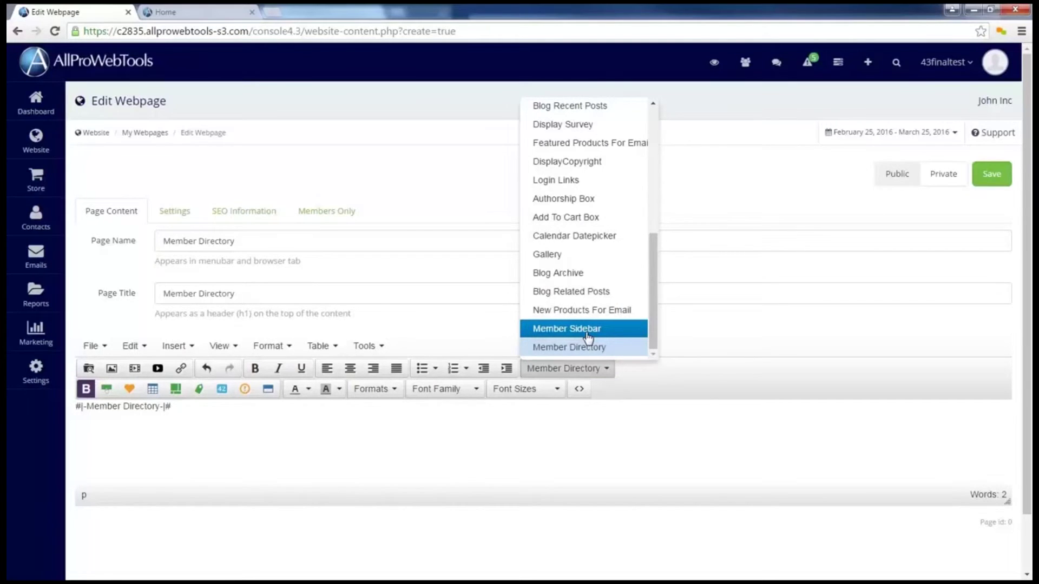
{"action": "left_click", "coordinate": [248, 435]}
{"action": "left_click_drag", "start_coordinate": [197, 428], "coordinate": [57, 433]}
{"action": "key", "text": "Delete"}
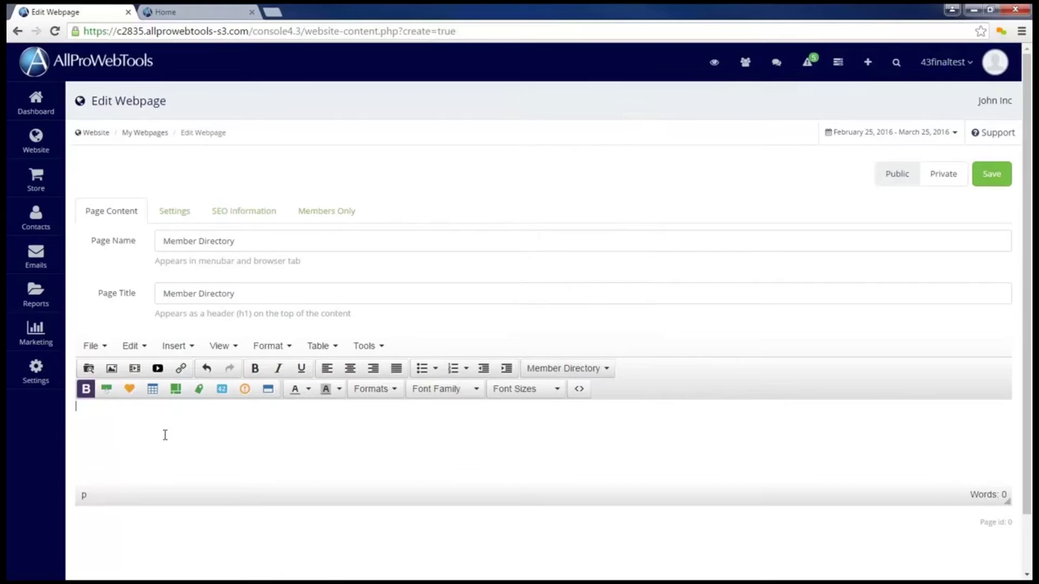
Insert a Bootstrap template with the sm breakpoint and two columns, 3/12 followed by 9/12, into the page body.
{"action": "left_click", "coordinate": [176, 390]}
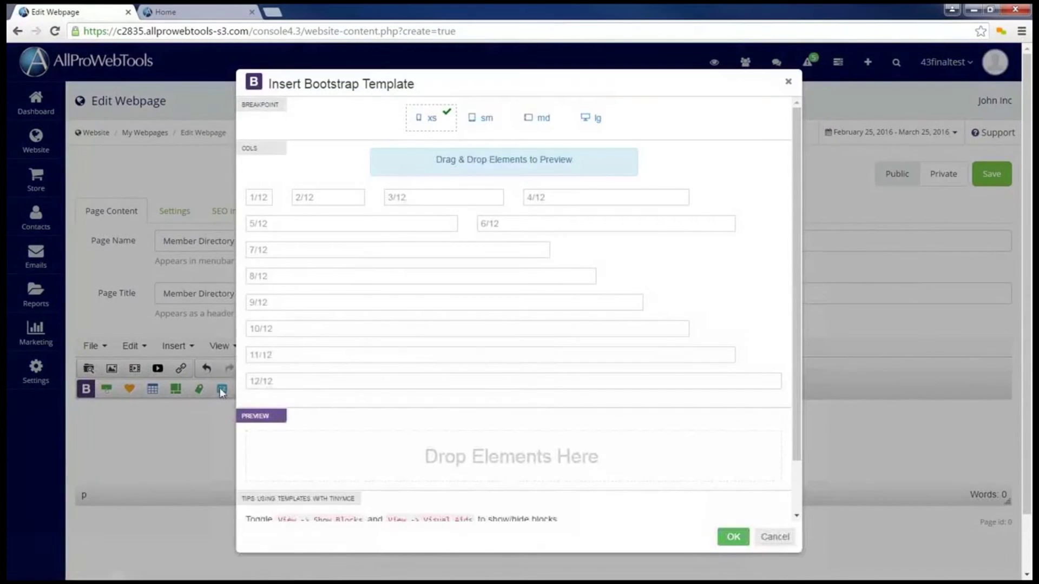
{"action": "left_click", "coordinate": [484, 118]}
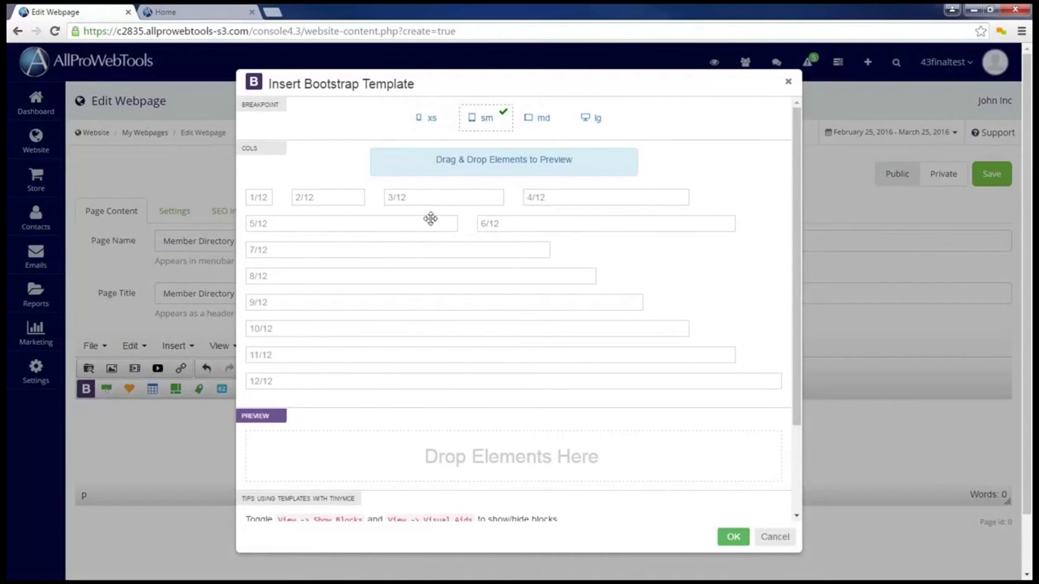
{"action": "left_click_drag", "start_coordinate": [414, 190], "coordinate": [292, 440]}
{"action": "left_click_drag", "start_coordinate": [317, 301], "coordinate": [432, 442]}
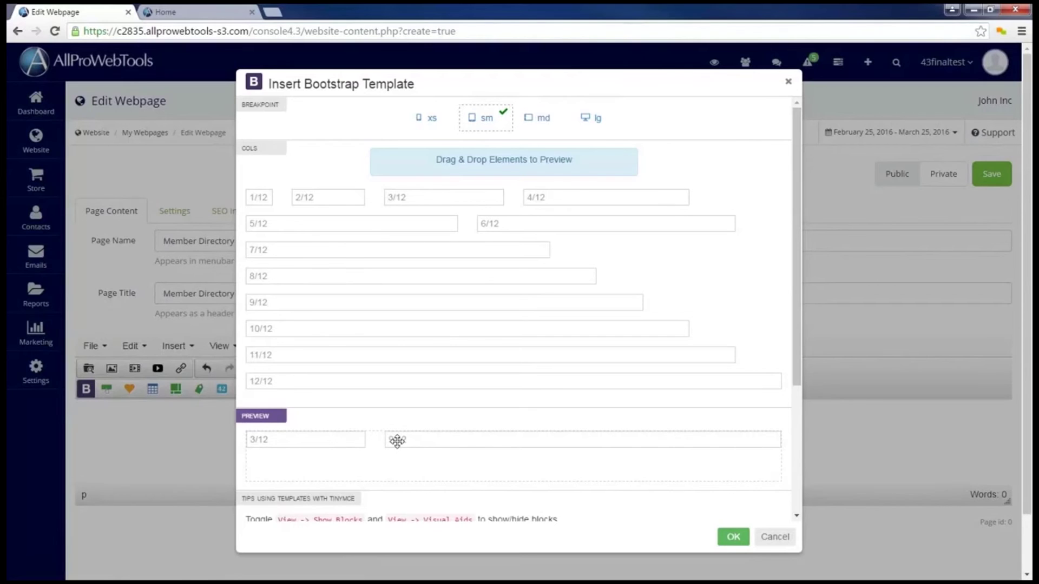
{"action": "left_click", "coordinate": [730, 536]}
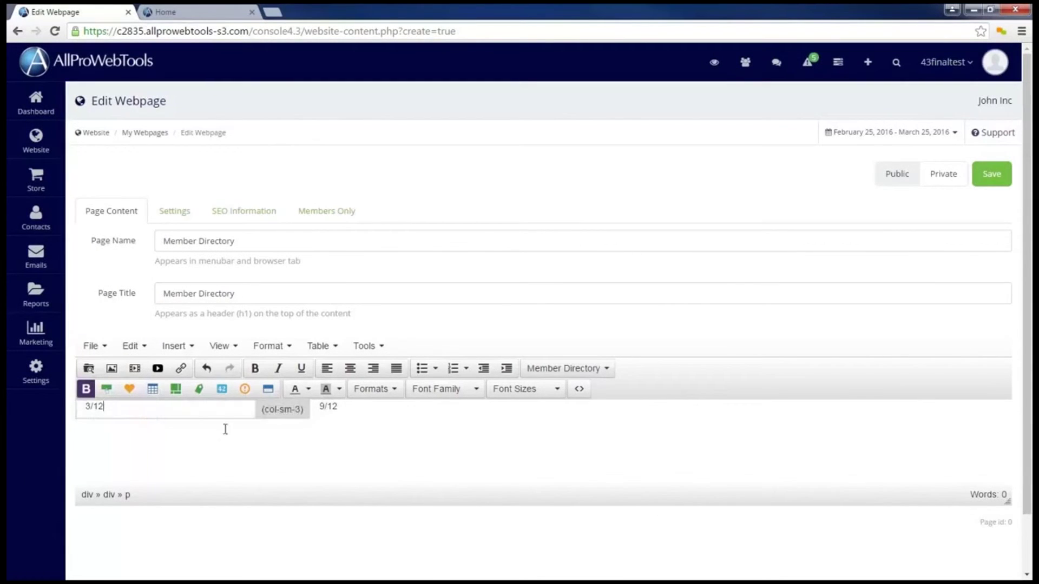
Insert the Member Sidebar widget in the 3/12 column and remove the column's placeholder text.
{"action": "left_click", "coordinate": [606, 370]}
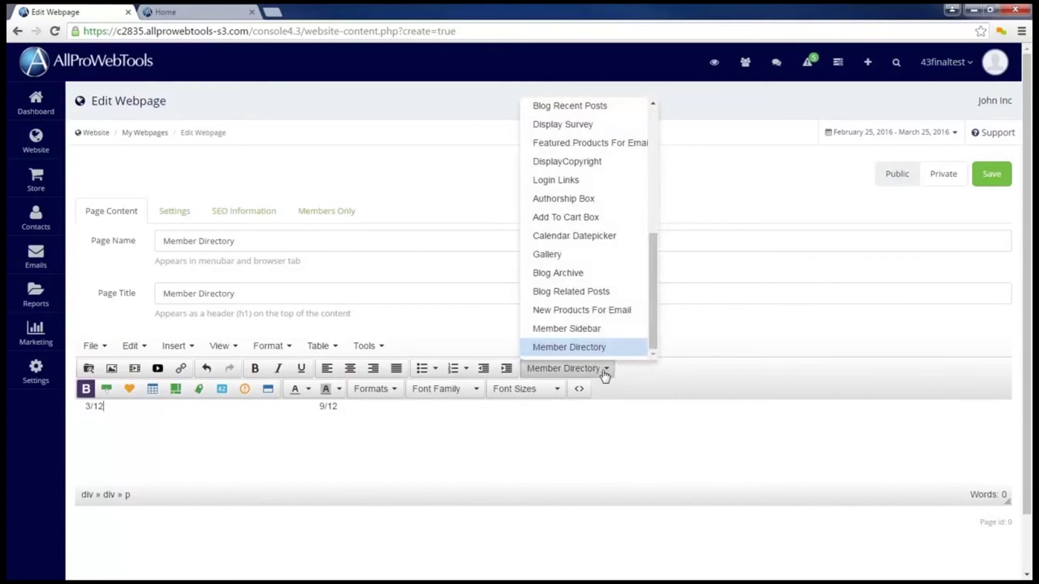
{"action": "left_click", "coordinate": [580, 330]}
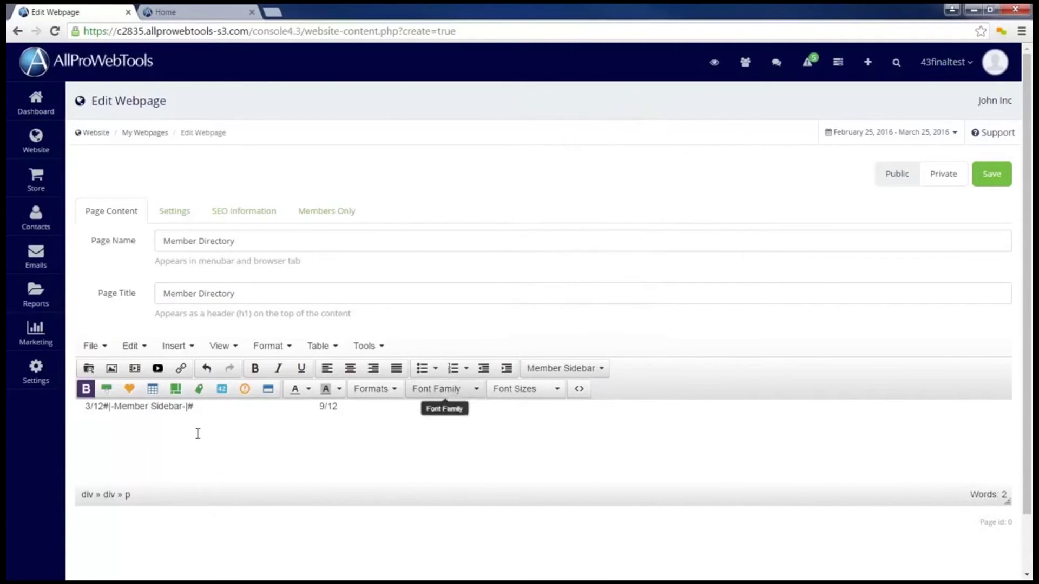
{"action": "key", "text": "BackSpace"}
{"action": "key", "text": "BackSpace"}
{"action": "key", "text": "BackSpace"}
{"action": "key", "text": "BackSpace"}
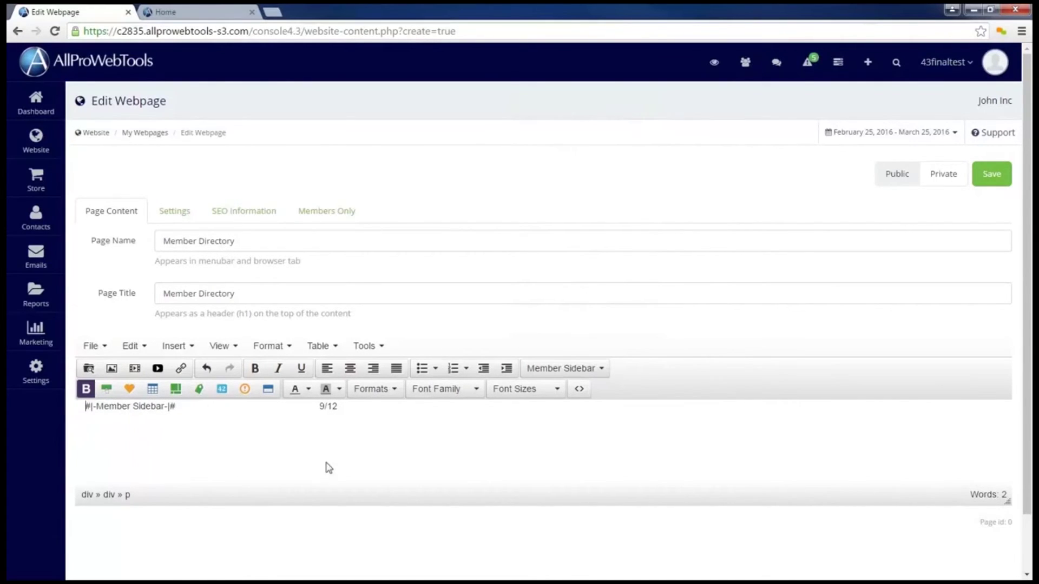
Insert the Member Directory widget in the 9/12 column, remove the column's placeholder text, and save the webpage.
{"action": "left_click", "coordinate": [360, 407]}
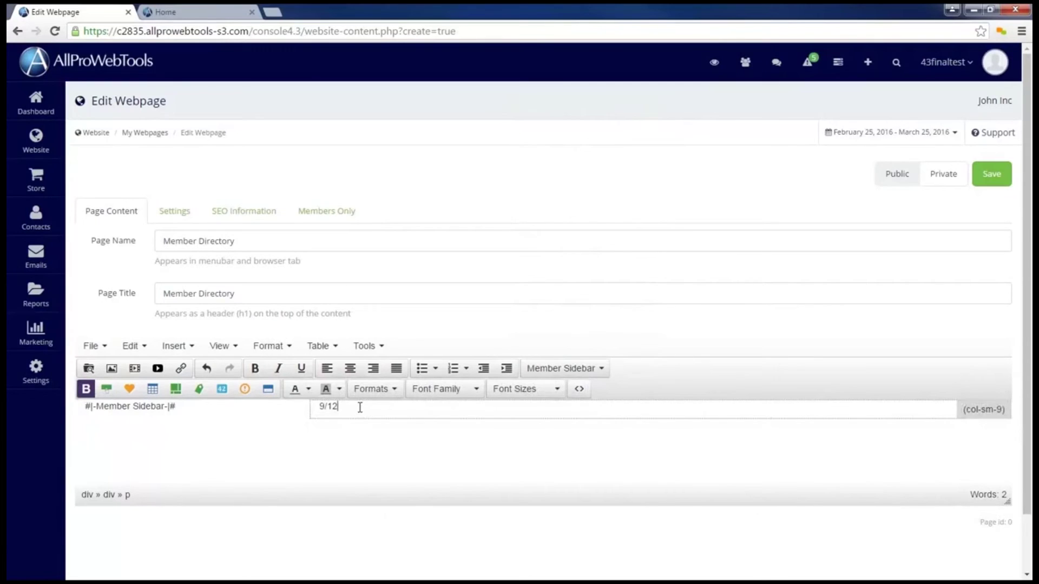
{"action": "left_click", "coordinate": [600, 368]}
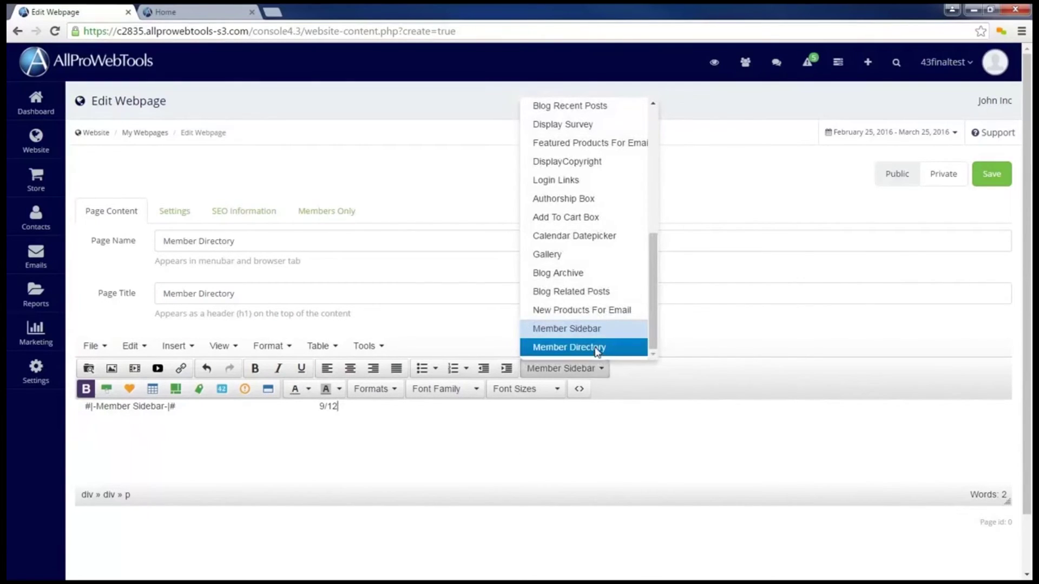
{"action": "left_click", "coordinate": [598, 349]}
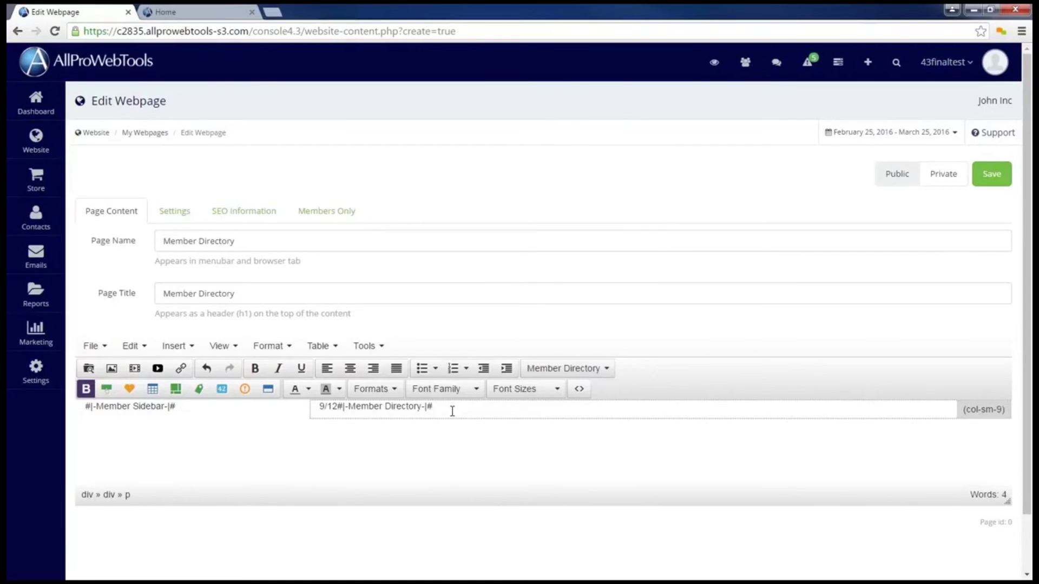
{"action": "left_click", "coordinate": [337, 409]}
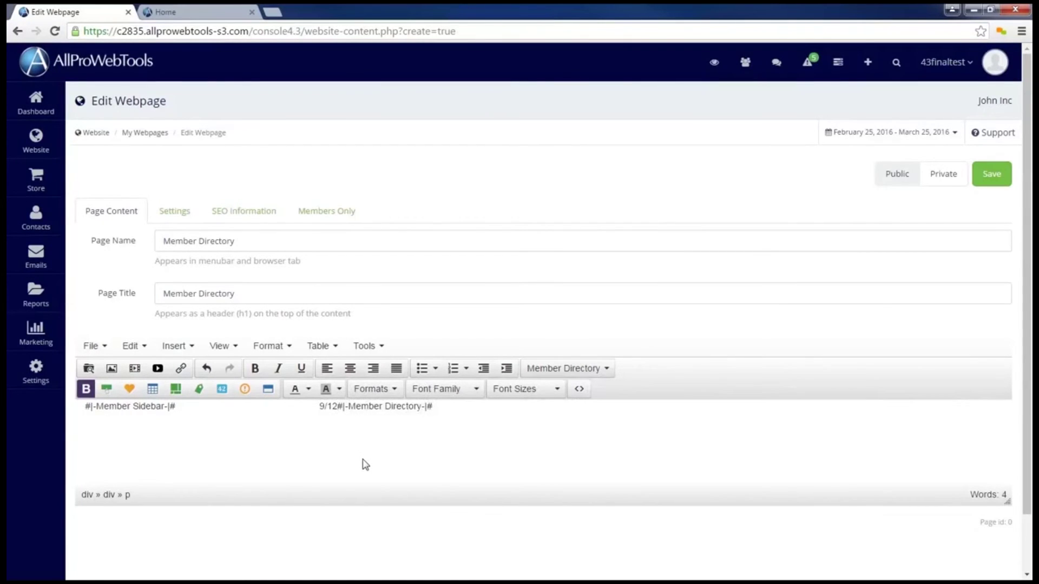
{"action": "key", "text": "BackSpace"}
{"action": "key", "text": "BackSpace"}
{"action": "key", "text": "BackSpace"}
{"action": "key", "text": "BackSpace"}
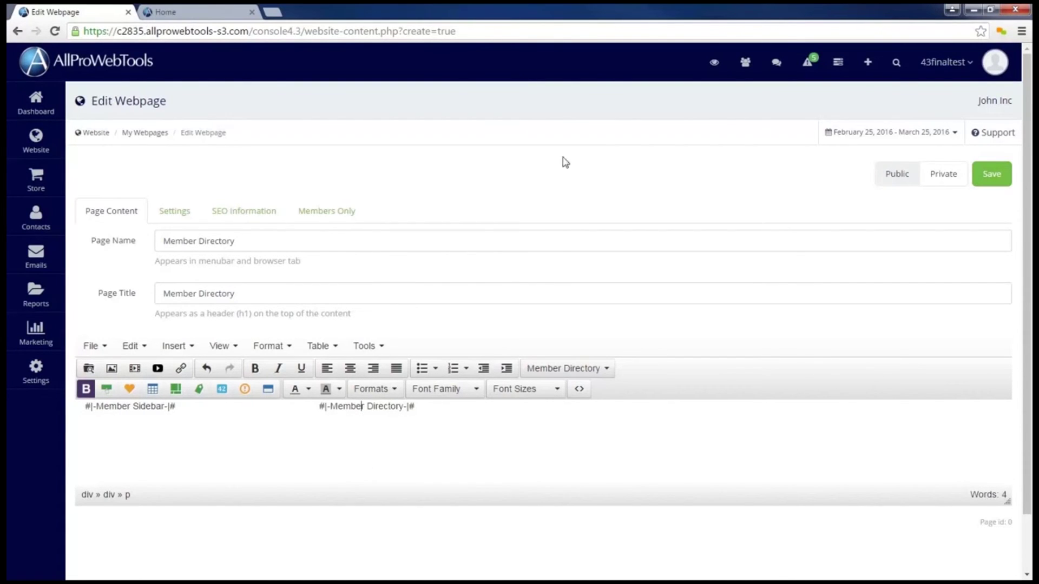
{"action": "left_click", "coordinate": [996, 171]}
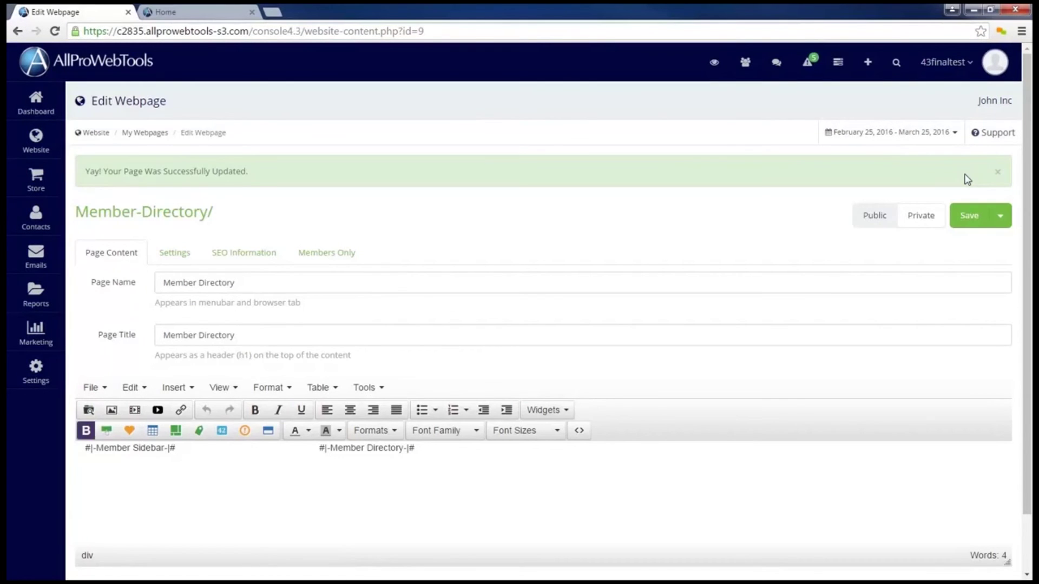